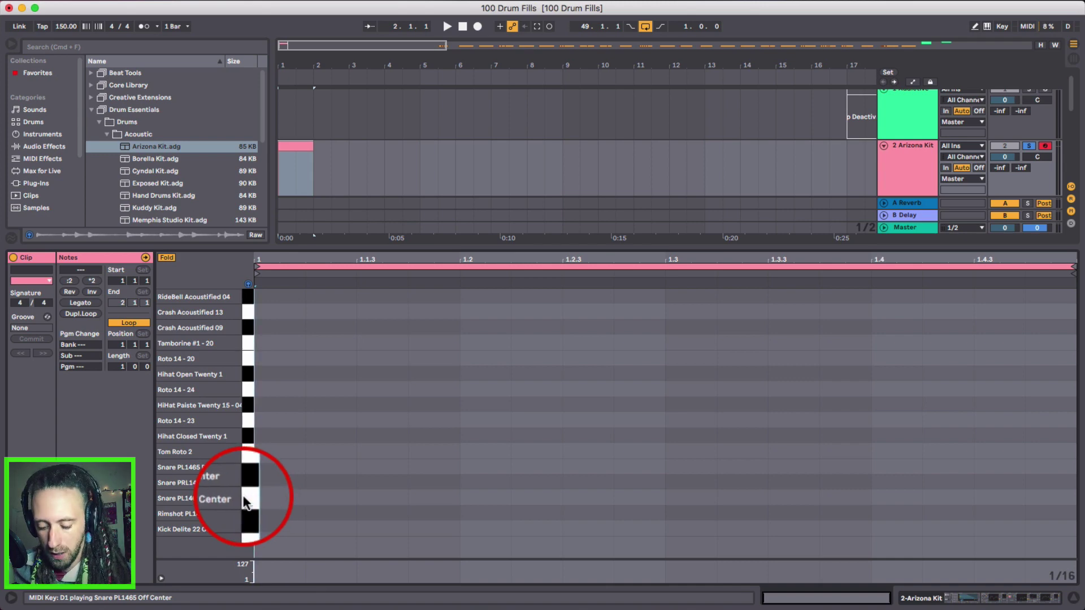
Draw a sixteenth note on the Snare PRL1490 Center row at the start of the bar
{"action": "key", "text": "b"}
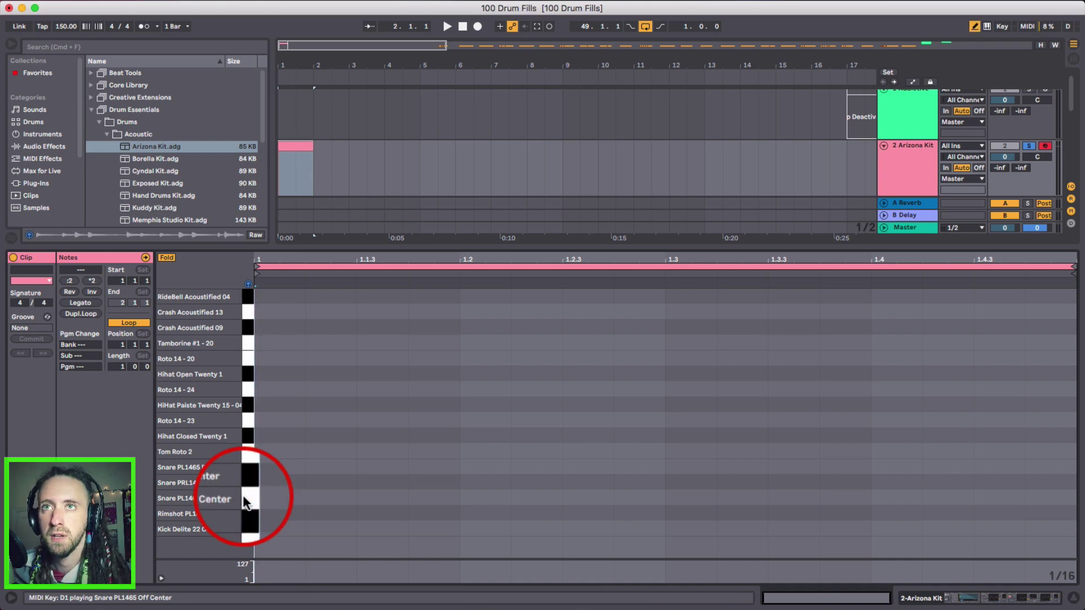
{"action": "left_click", "coordinate": [274, 482]}
{"action": "key", "text": "b"}
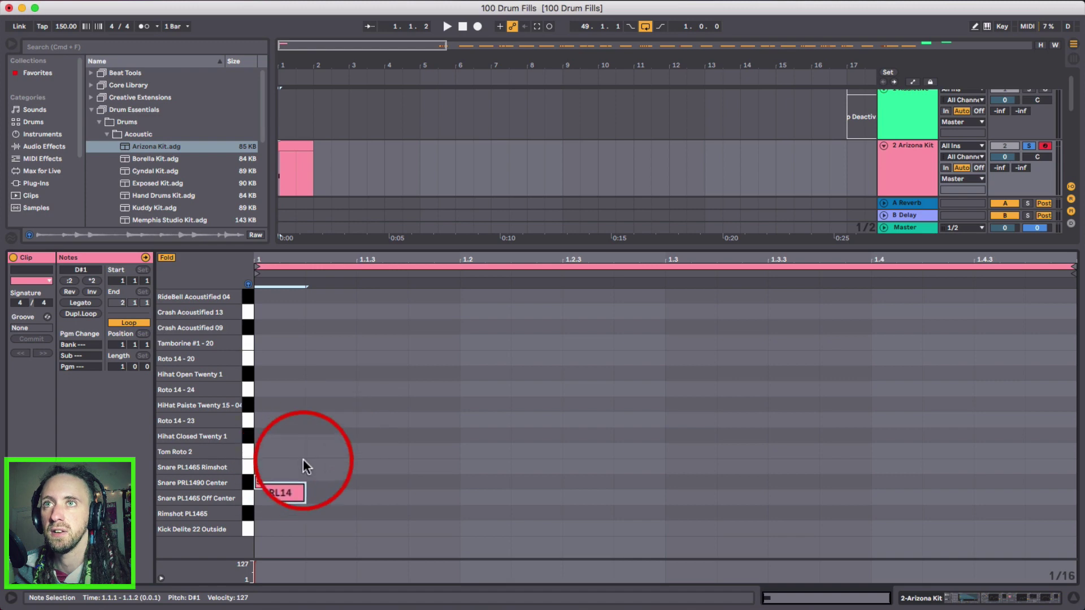
Duplicate the snare note until continuous sixteenth notes fill the whole bar
{"action": "key", "text": "super+d"}
{"action": "key", "text": "super+d"}
{"action": "key", "text": "super+d"}
{"action": "key", "text": "super+d"}
{"action": "key", "text": "super+d"}
{"action": "key", "text": "super+d"}
{"action": "key", "text": "super+d"}
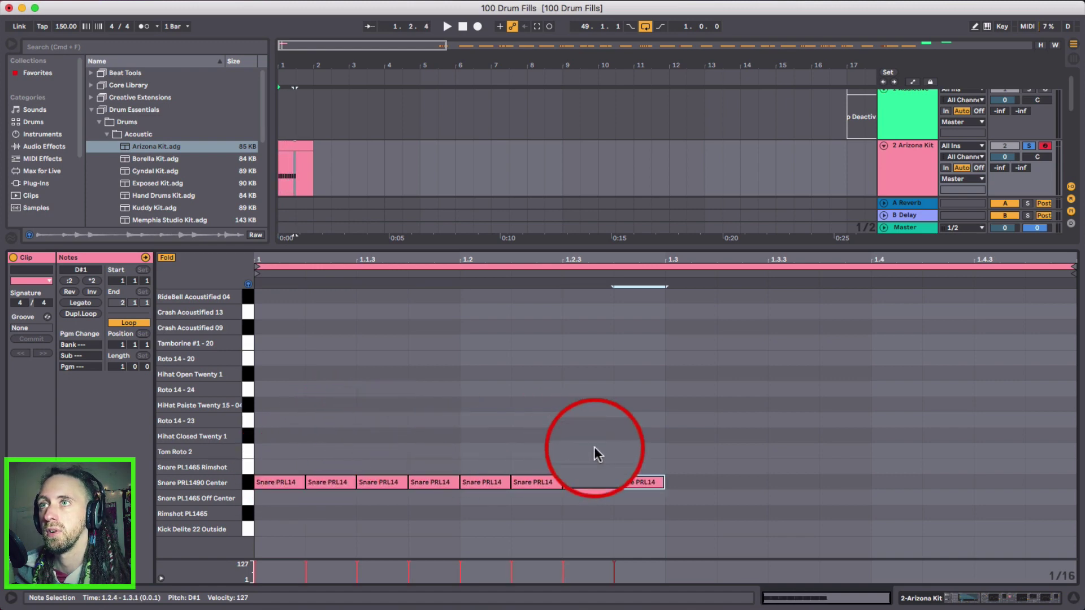
{"action": "left_click_drag", "start_coordinate": [595, 447], "coordinate": [246, 518]}
{"action": "key", "text": "super+d"}
{"action": "left_click", "coordinate": [605, 395]}
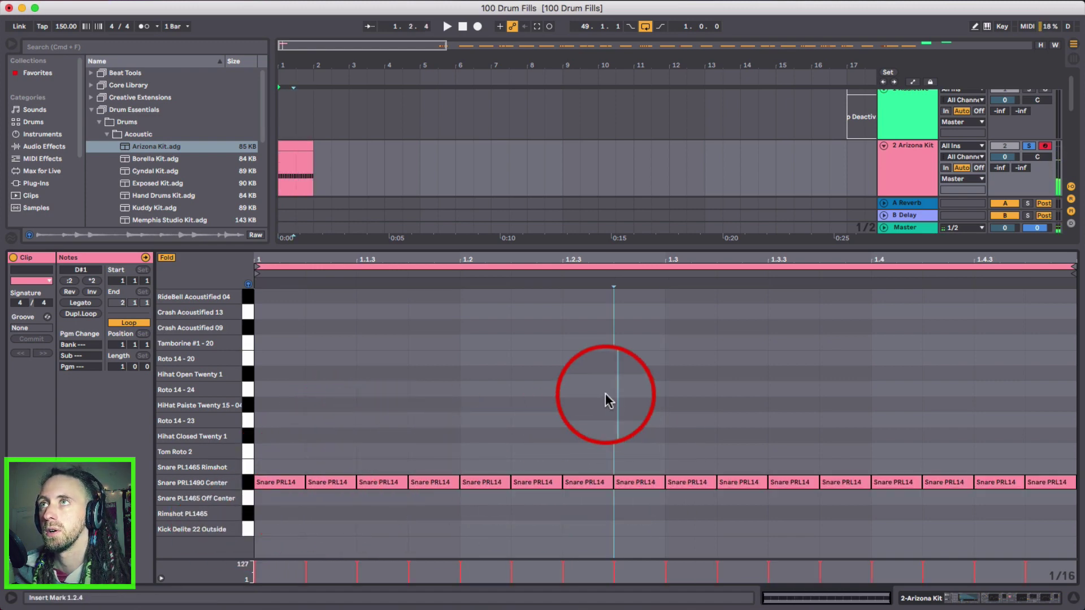
Listen to the snare roll and set the arrangement loop to the one-bar Arizona Kit clip starting at 1.1.1
{"action": "key", "text": "space"}
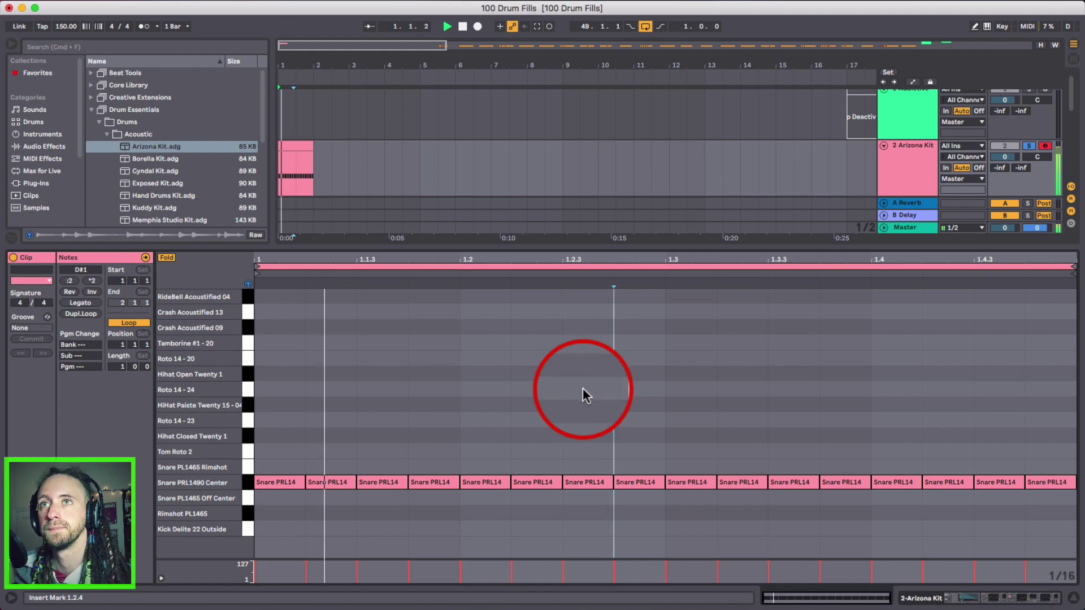
{"action": "key", "text": "space"}
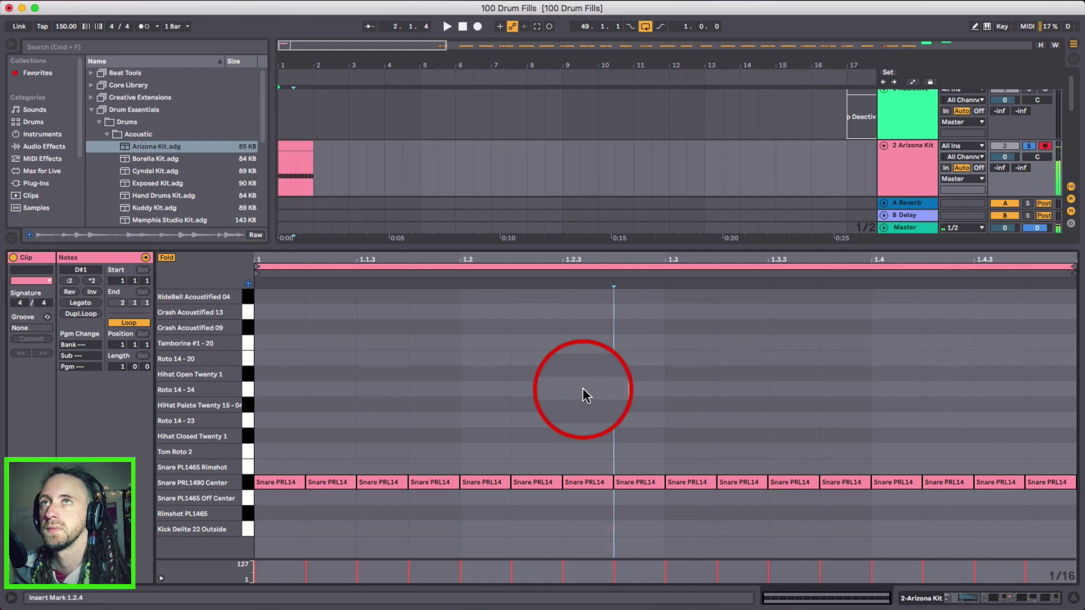
{"action": "left_click", "coordinate": [294, 146]}
{"action": "left_click", "coordinate": [294, 146]}
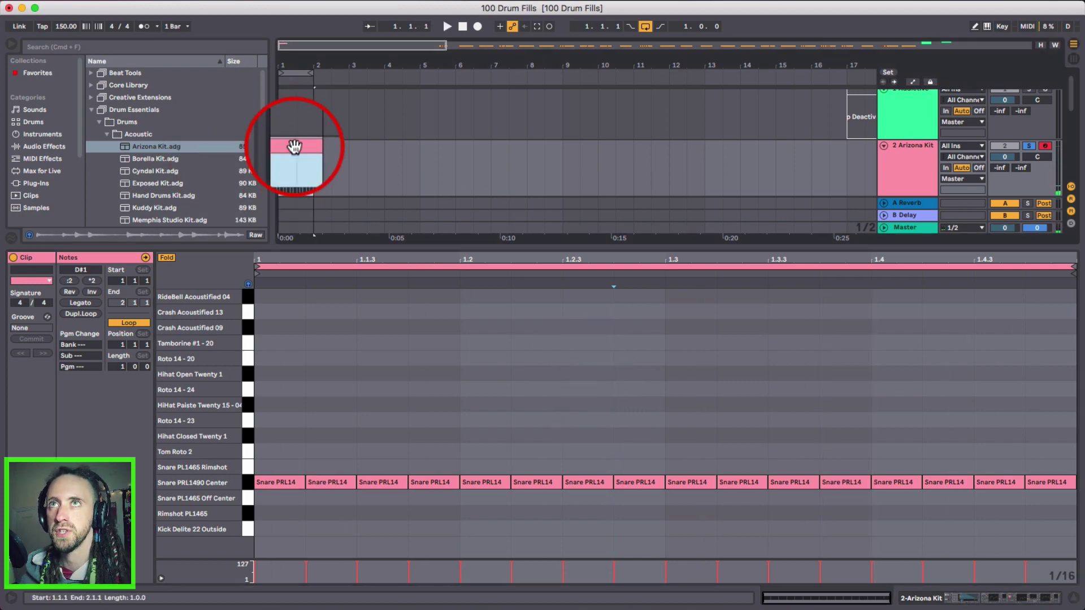
{"action": "left_click", "coordinate": [338, 423]}
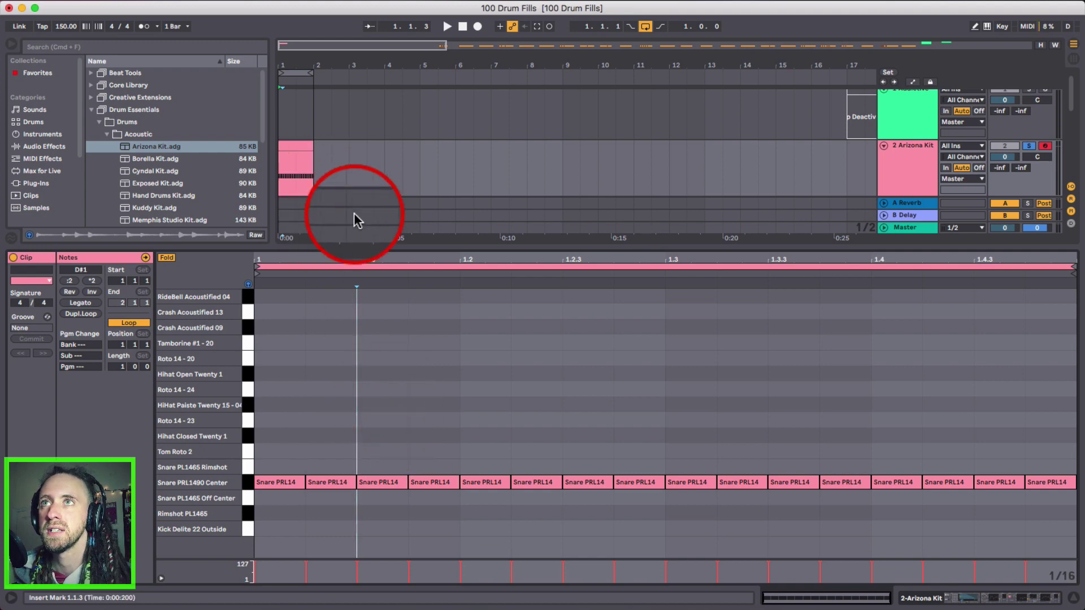
Examine the in-between snare notes of beat one and the notes falling on each of the four beats
{"action": "left_click_drag", "start_coordinate": [334, 453], "coordinate": [462, 491]}
{"action": "left_click", "coordinate": [282, 483]}
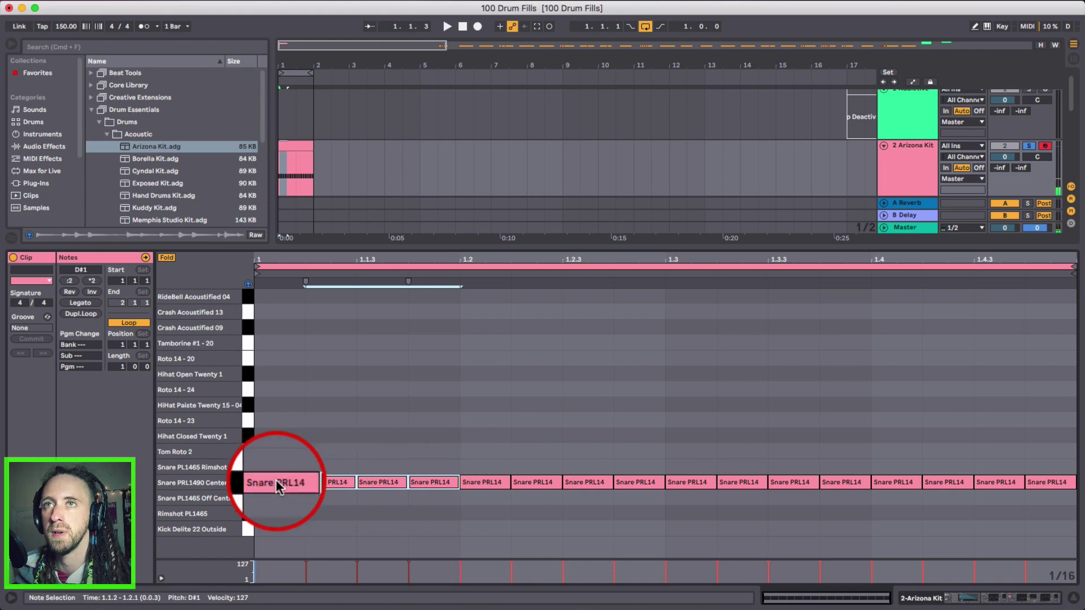
{"action": "left_click", "coordinate": [478, 481]}
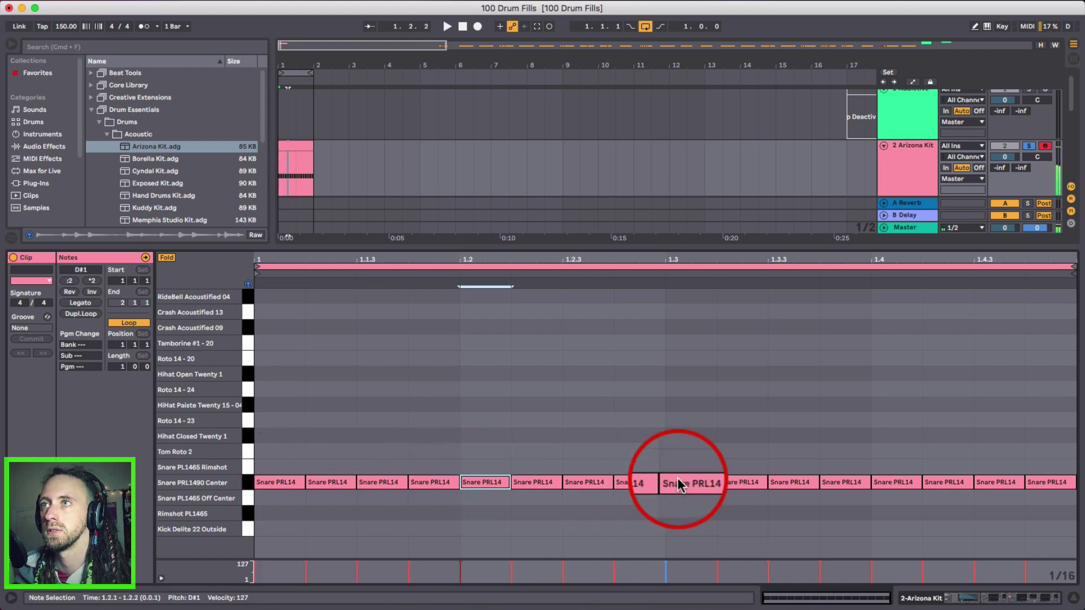
{"action": "left_click", "coordinate": [674, 481]}
{"action": "left_click", "coordinate": [916, 483]}
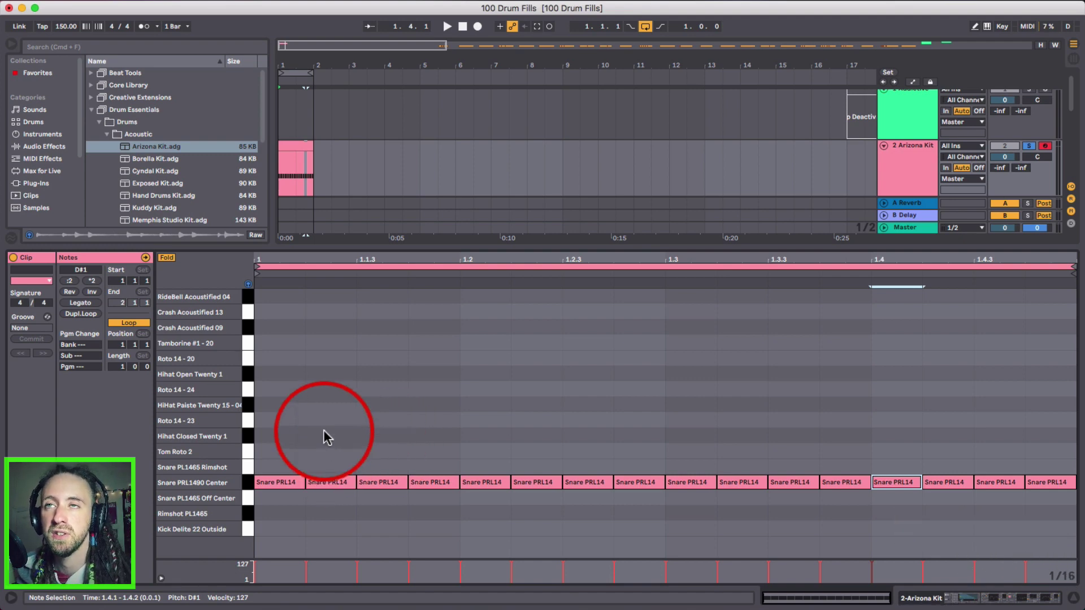
{"action": "left_click", "coordinate": [332, 457]}
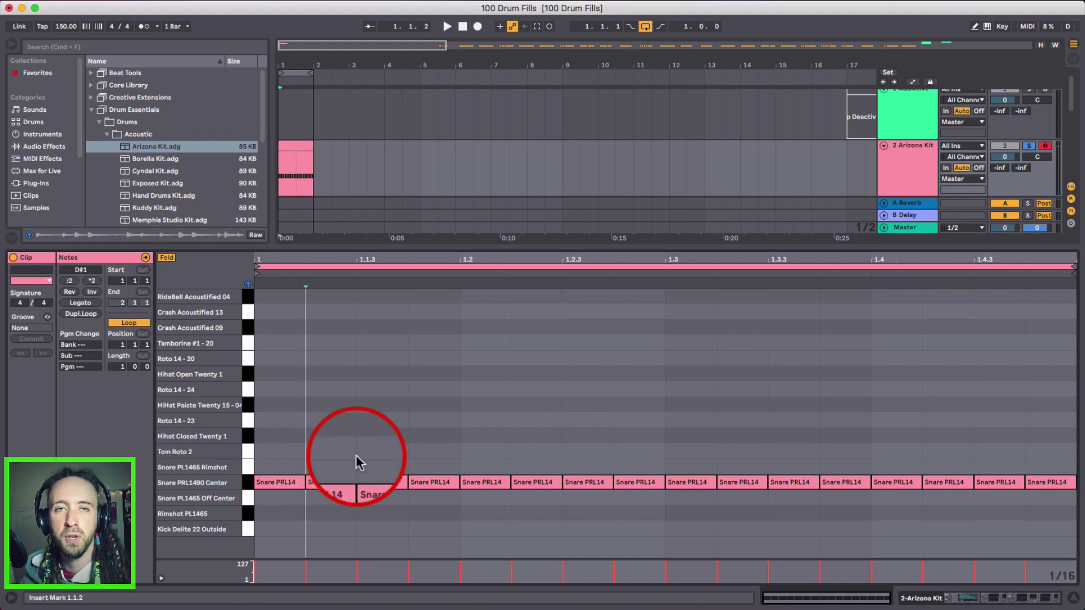
Lower the velocity of the three snare notes following each beat so the four downbeats stay accented
{"action": "left_click_drag", "start_coordinate": [328, 450], "coordinate": [410, 497]}
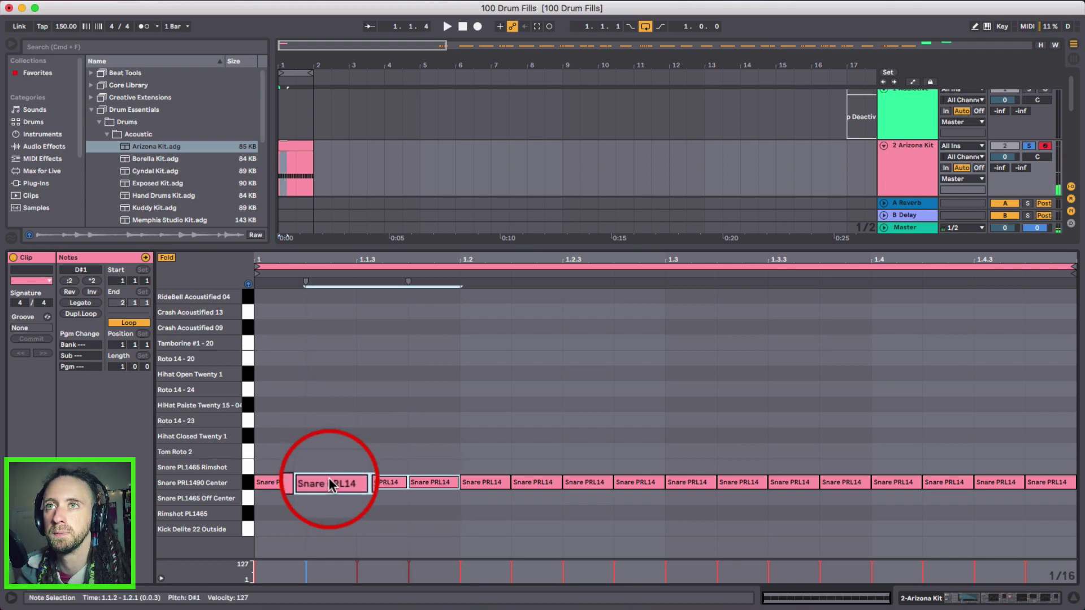
{"action": "left_click_drag", "start_coordinate": [330, 479], "coordinate": [330, 497]}
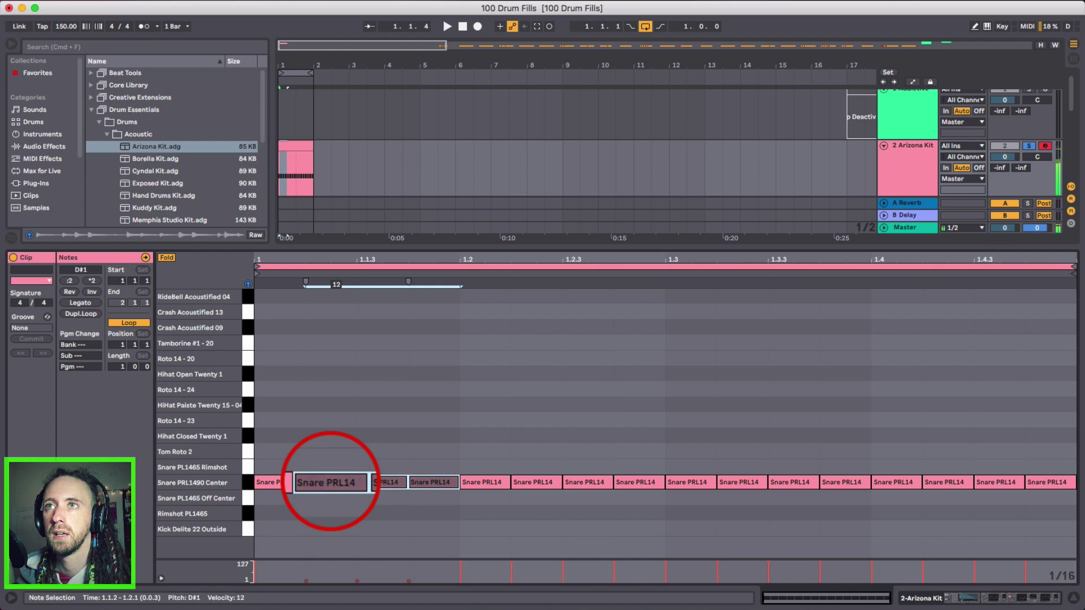
{"action": "left_click_drag", "start_coordinate": [552, 448], "coordinate": [619, 512]}
{"action": "left_click_drag", "start_coordinate": [588, 469], "coordinate": [593, 482]}
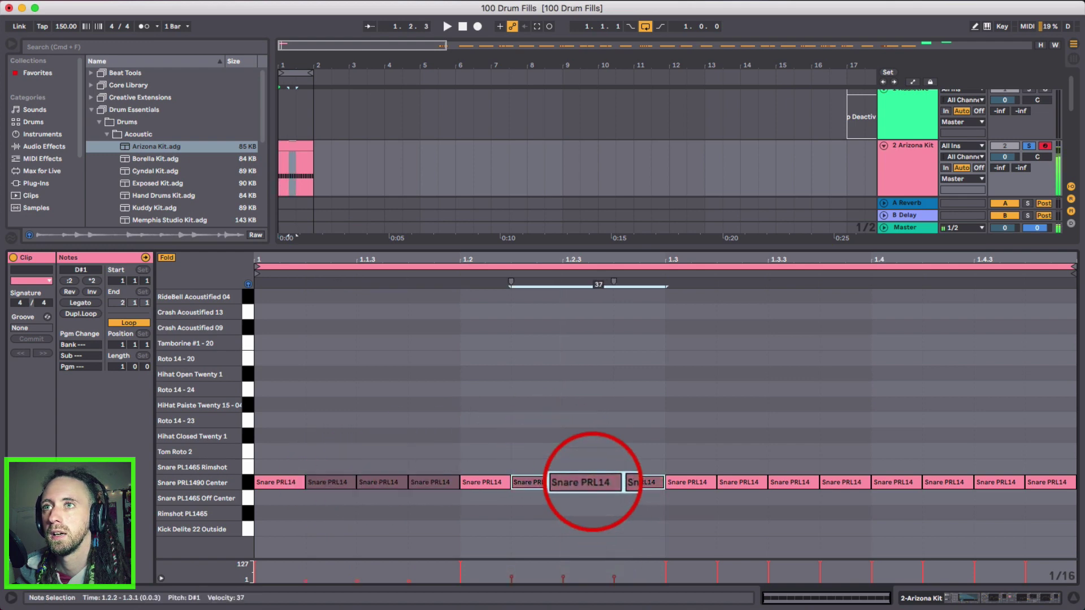
{"action": "left_click_drag", "start_coordinate": [750, 450], "coordinate": [794, 514]}
{"action": "left_click_drag", "start_coordinate": [959, 453], "coordinate": [1037, 509]}
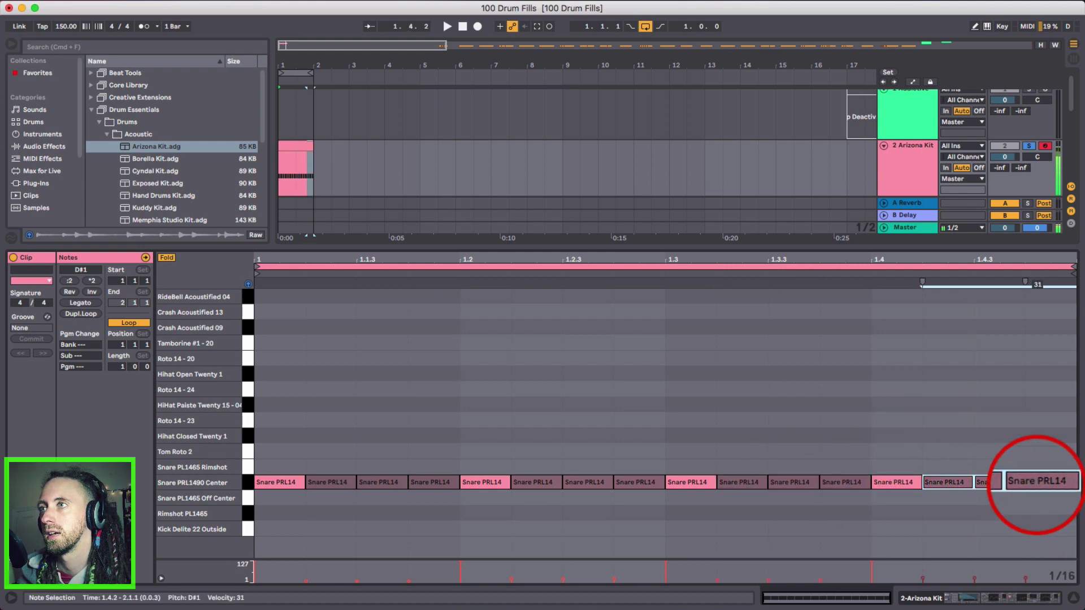
Play back the snare pattern with accents on each beat
{"action": "left_click", "coordinate": [622, 388]}
{"action": "key", "text": "space"}
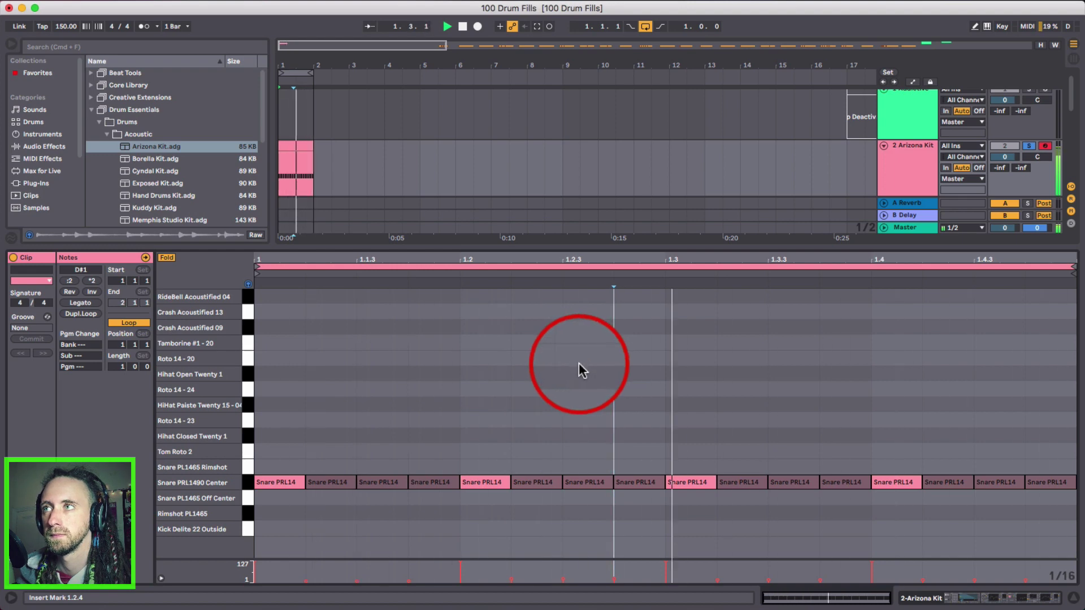
{"action": "key", "text": "space"}
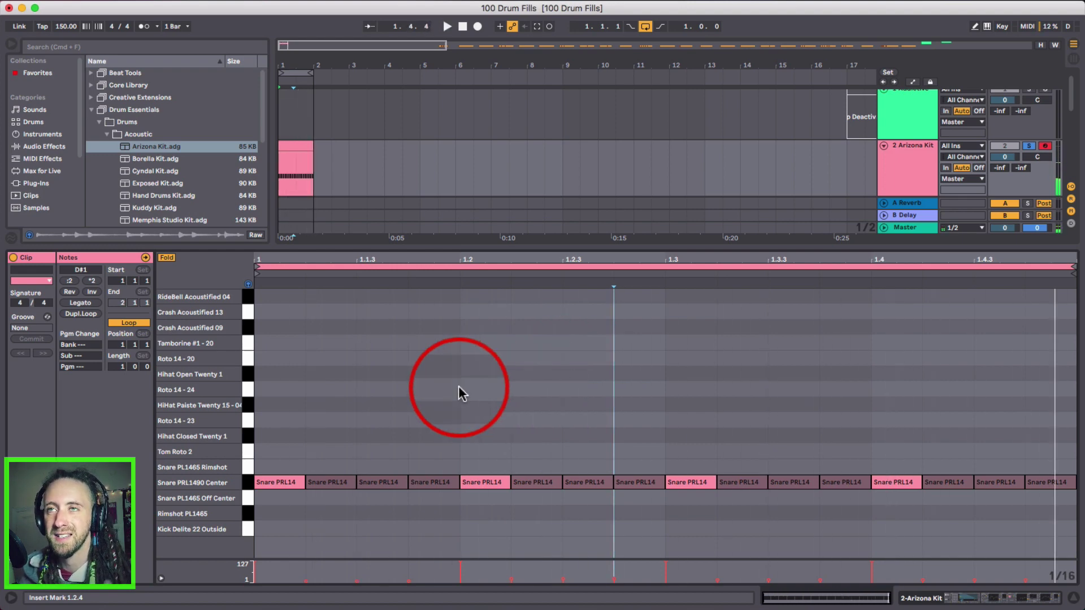
{"action": "left_click", "coordinate": [390, 424]}
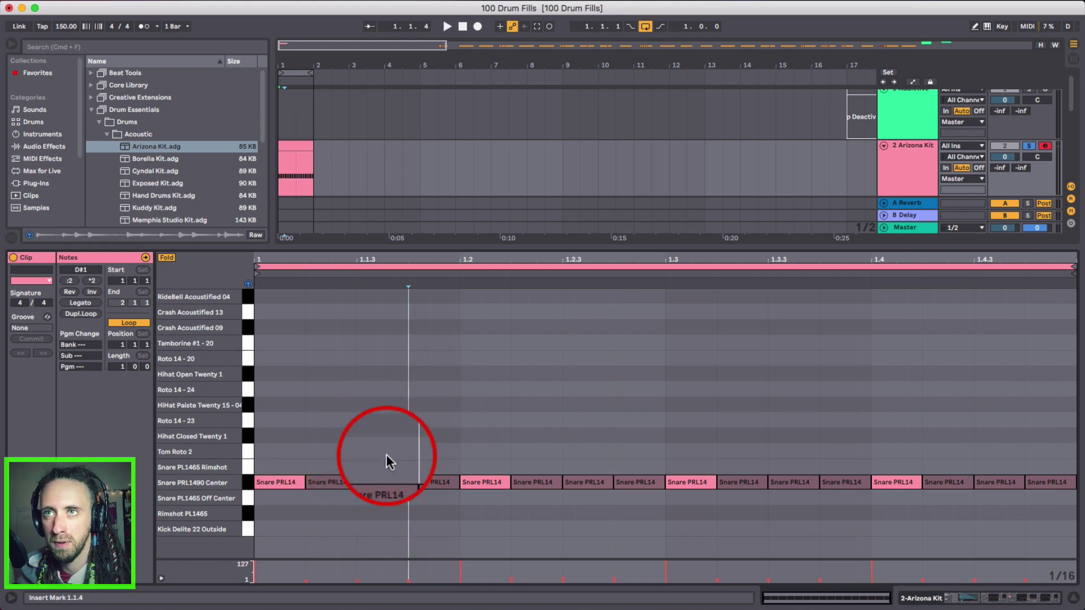
Lower the second and fourth sixteenth notes of each beat to velocity 1
{"action": "left_click", "coordinate": [330, 483]}
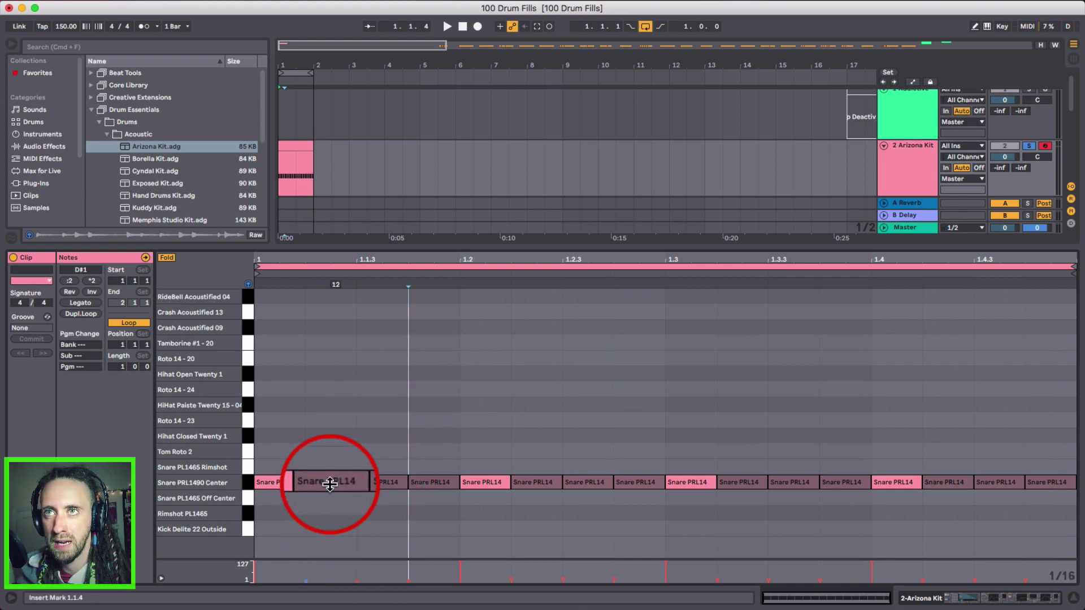
{"action": "left_click", "coordinate": [436, 483]}
{"action": "left_click", "coordinate": [550, 482]}
{"action": "left_click", "coordinate": [650, 482]}
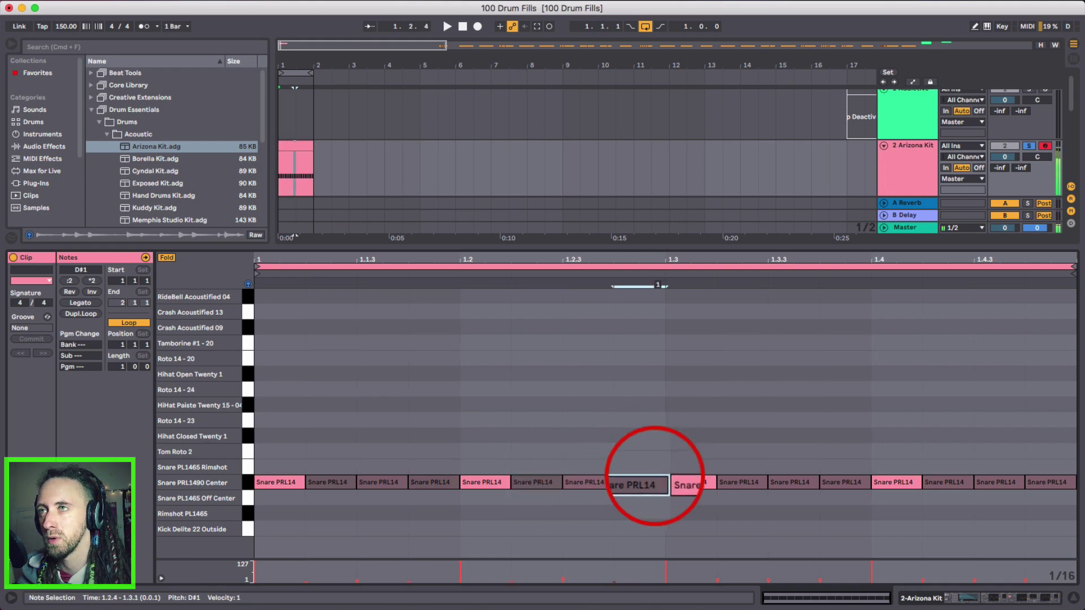
{"action": "left_click", "coordinate": [748, 482]}
{"action": "left_click", "coordinate": [822, 482]}
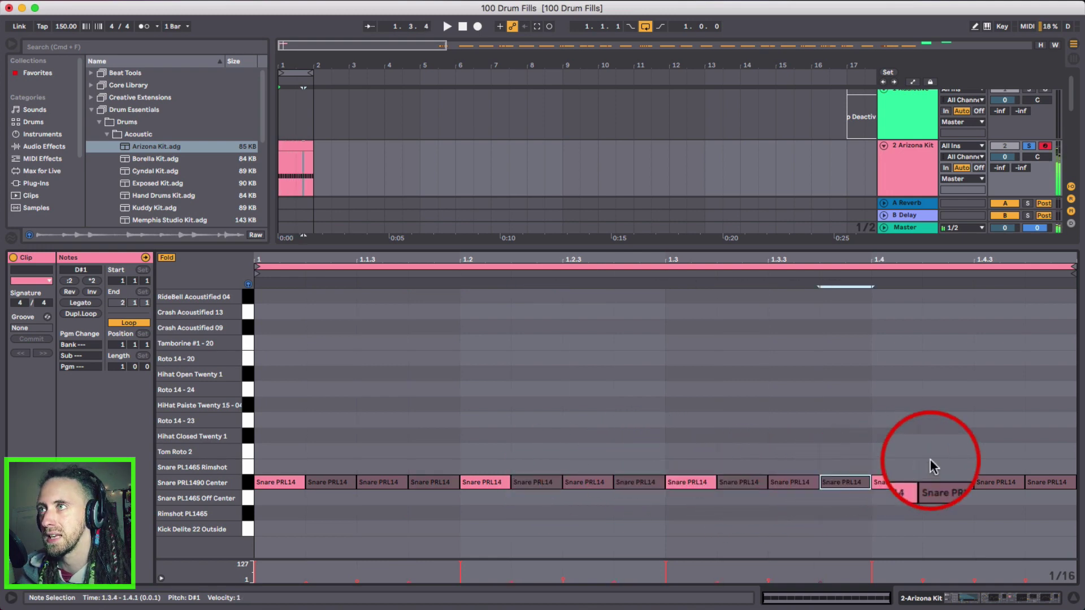
{"action": "left_click", "coordinate": [950, 482]}
{"action": "left_click", "coordinate": [1037, 482]}
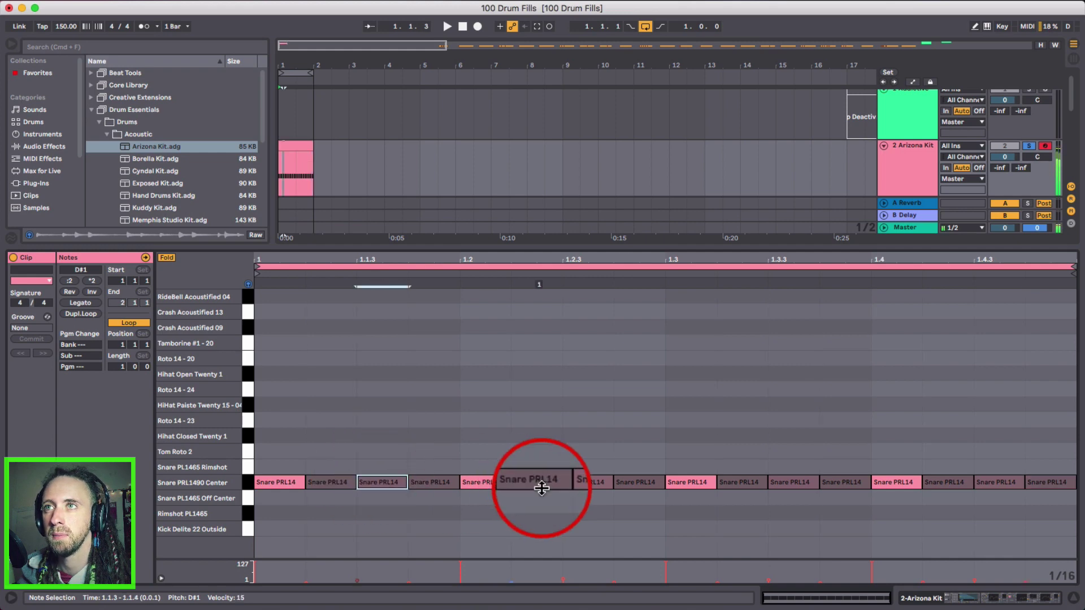
Raise the velocity of the third sixteenth note in each beat to about 40
{"action": "left_click", "coordinate": [588, 482]}
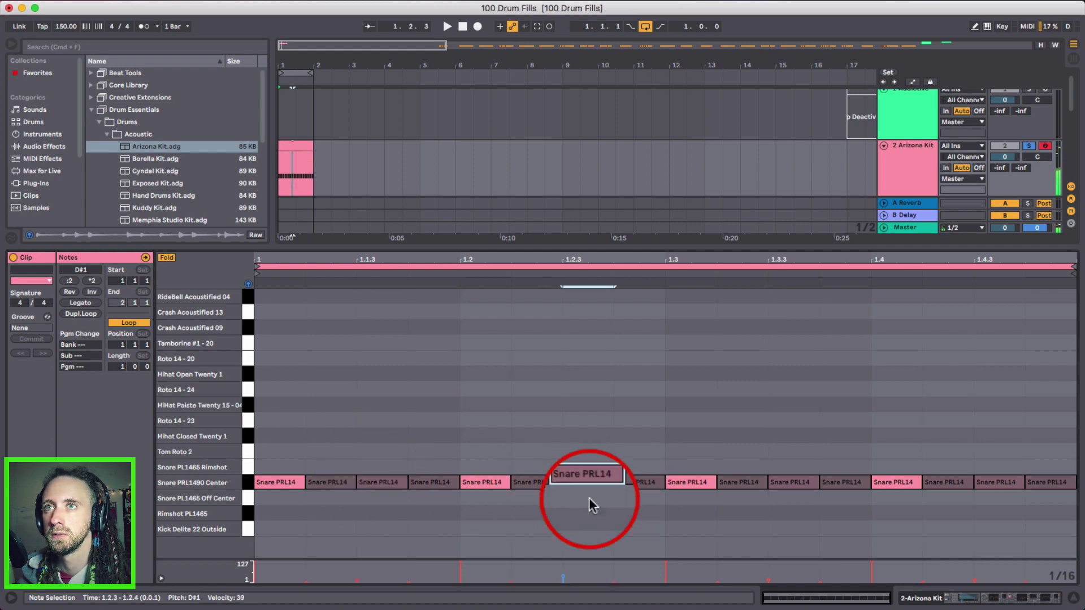
{"action": "left_click", "coordinate": [378, 482]}
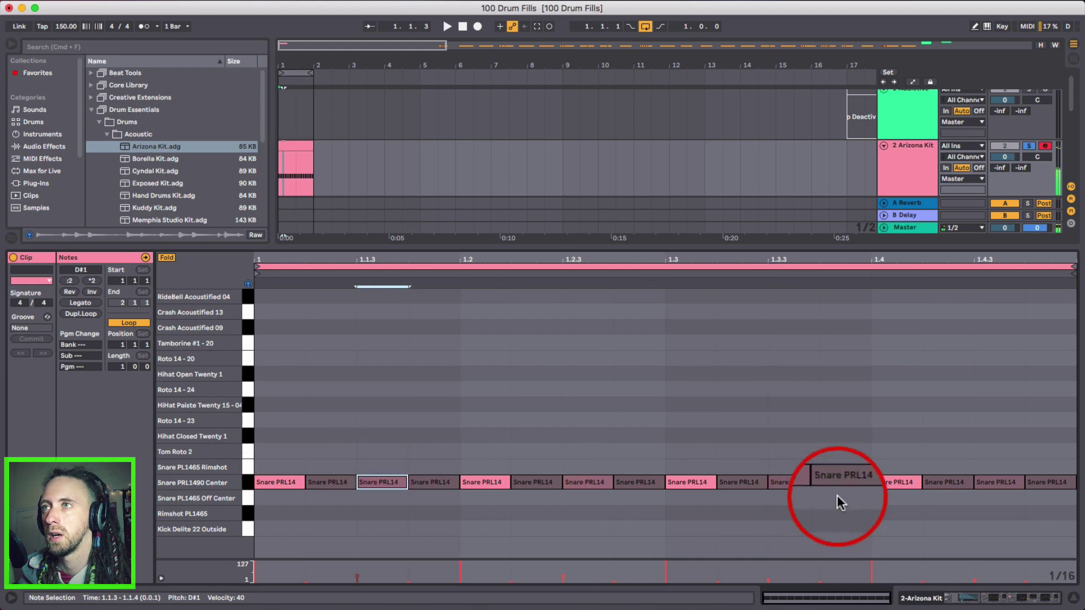
{"action": "left_click", "coordinate": [806, 482]}
{"action": "left_click_drag", "start_coordinate": [998, 482], "coordinate": [993, 465]}
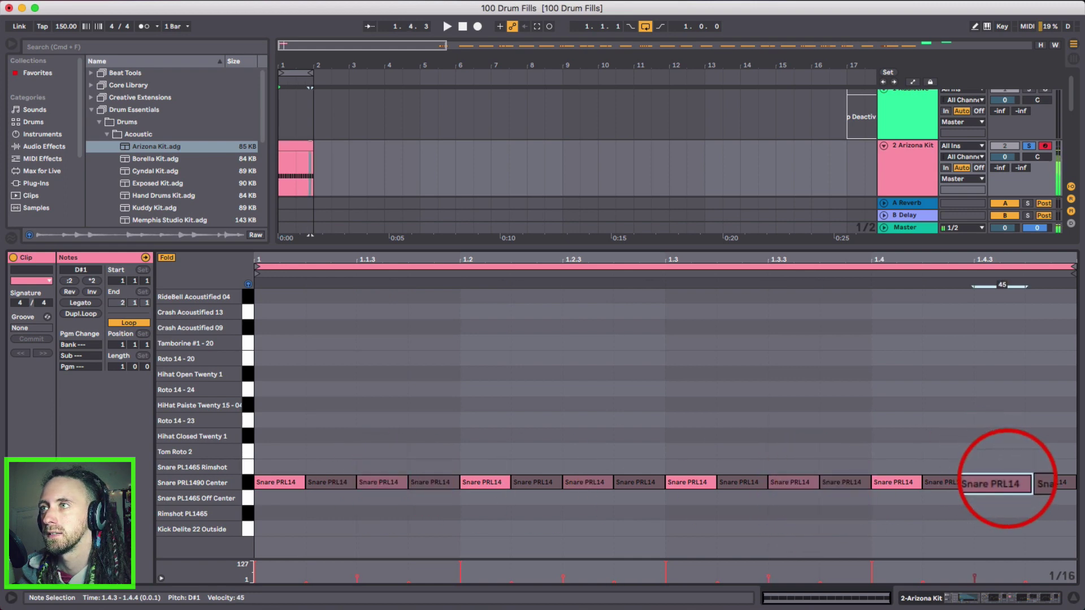
Play back the snare roll to hear the medium accents between the beats
{"action": "key", "text": "space"}
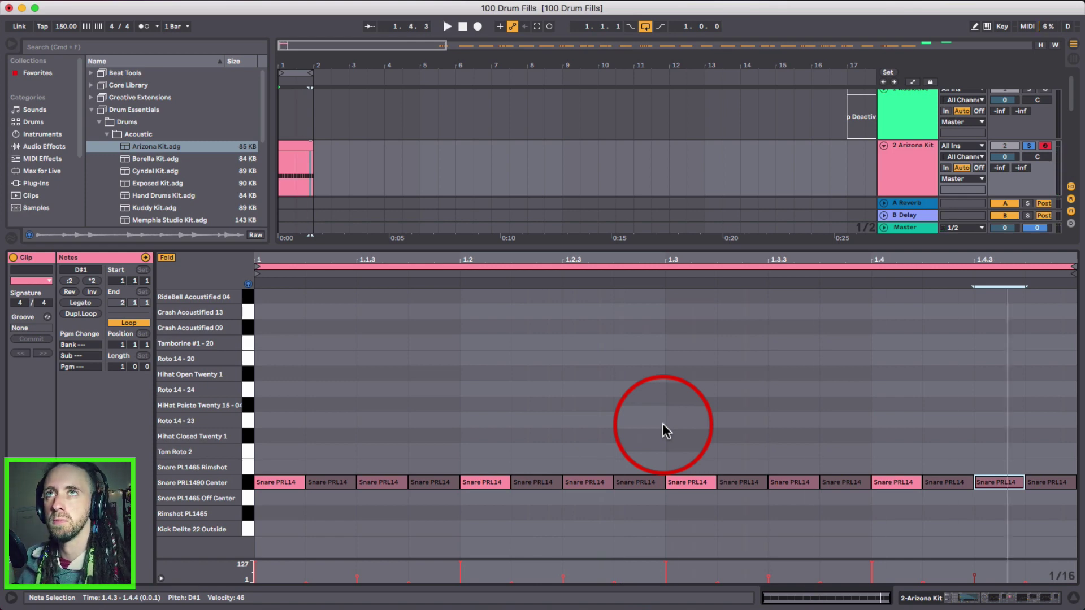
{"action": "left_click", "coordinate": [503, 422]}
{"action": "key", "text": "space"}
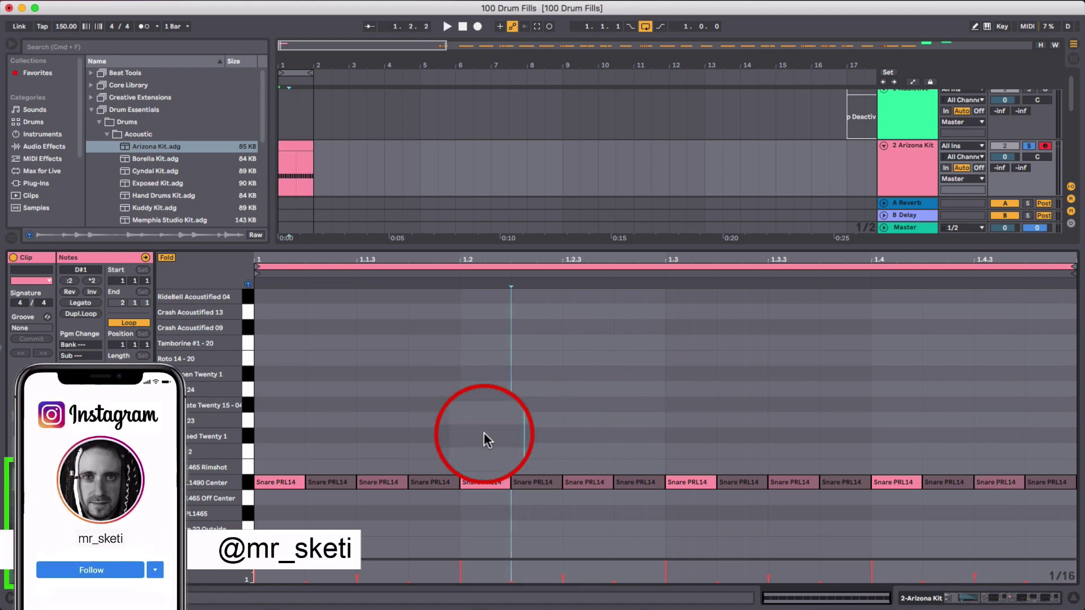
Delete every snare note after the first three and repeat that three-note group to fill the bar with sixteenths
{"action": "left_click_drag", "start_coordinate": [421, 482], "coordinate": [1083, 565]}
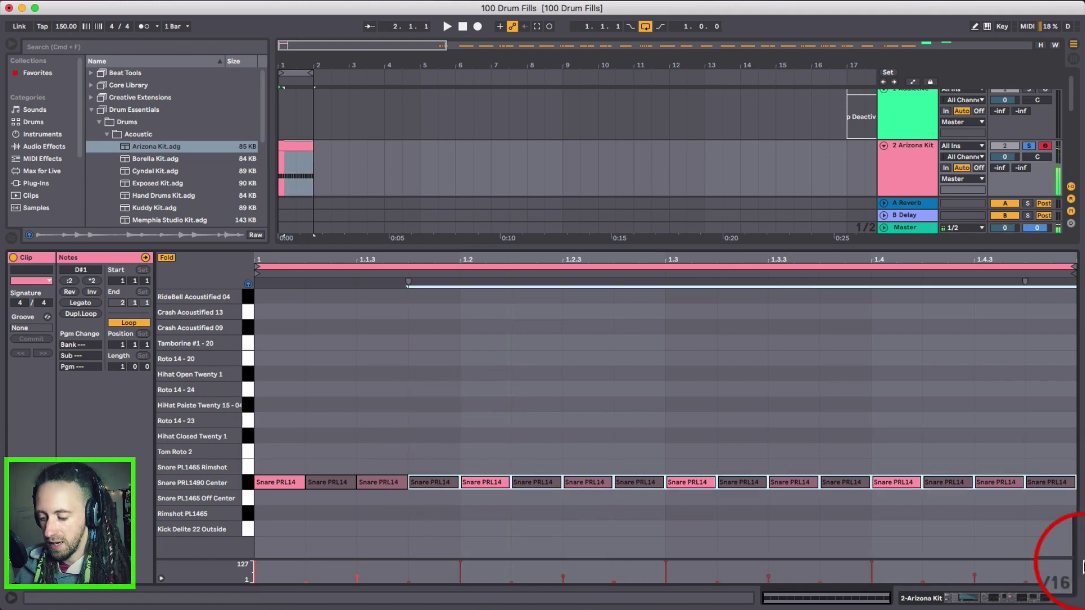
{"action": "key", "text": "BackSpace"}
{"action": "left_click_drag", "start_coordinate": [400, 451], "coordinate": [243, 502]}
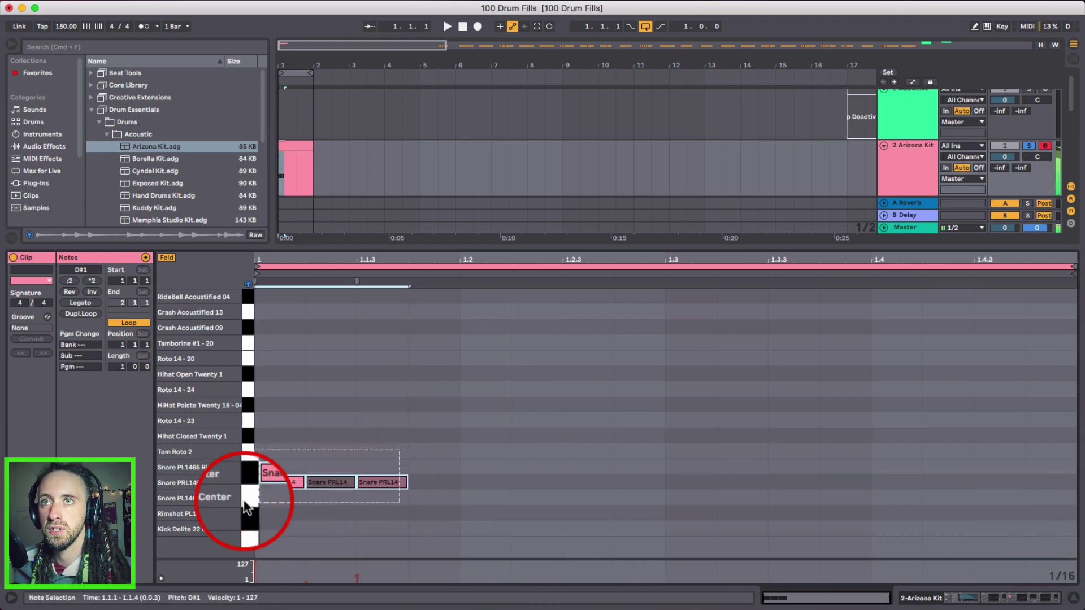
{"action": "key", "text": "super+d"}
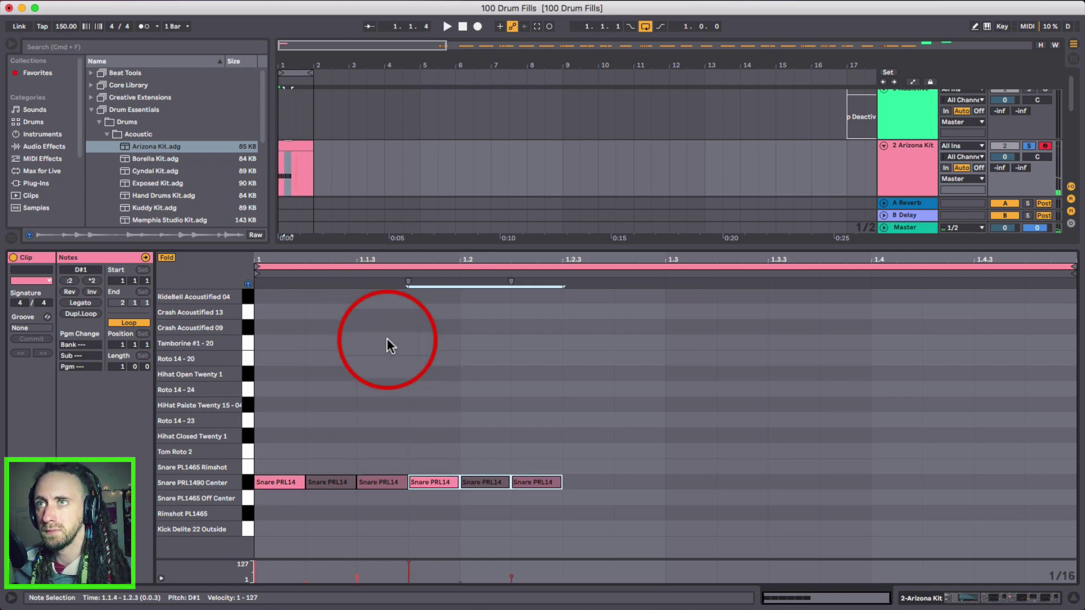
{"action": "key", "text": "super+d"}
{"action": "key", "text": "super+d"}
{"action": "key", "text": "super+d"}
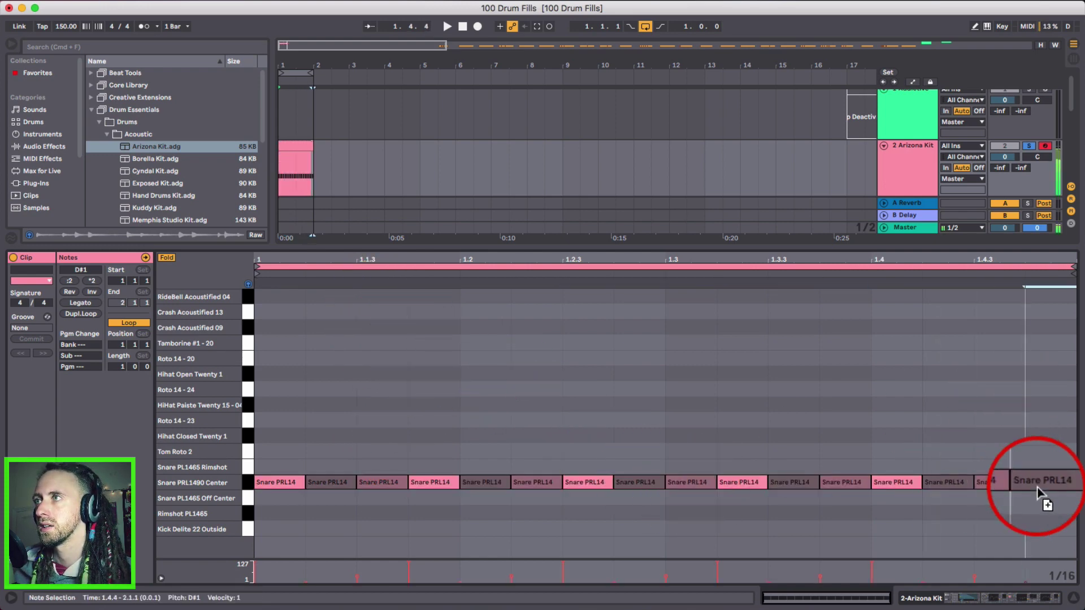
{"action": "double_click", "coordinate": [1031, 483]}
Play the looped three-note accent pattern against the metronome, switching the metronome off during playback
{"action": "left_click", "coordinate": [145, 27]}
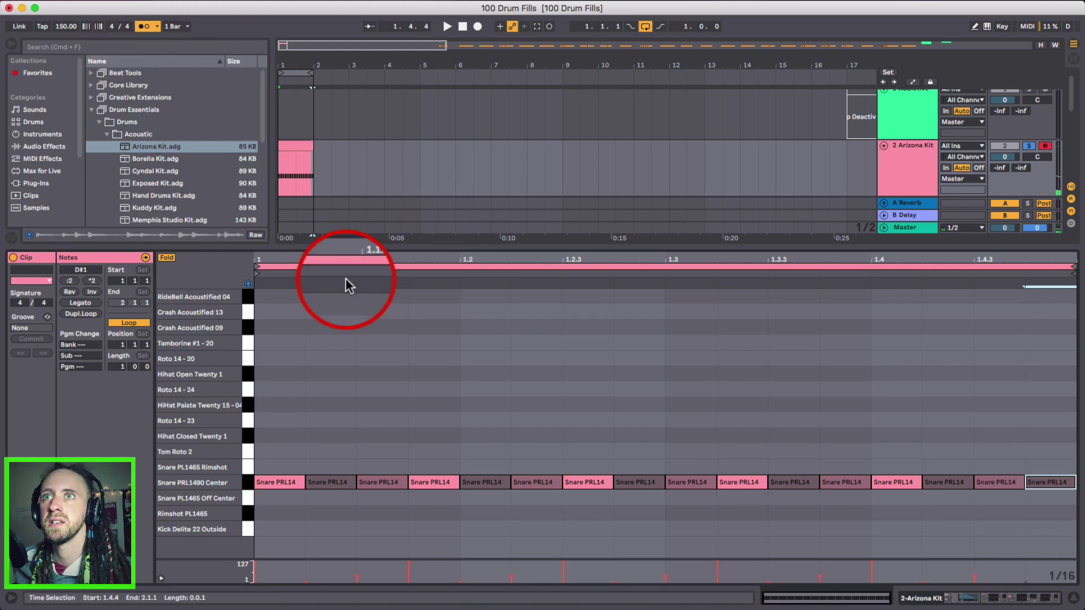
{"action": "key", "text": "space"}
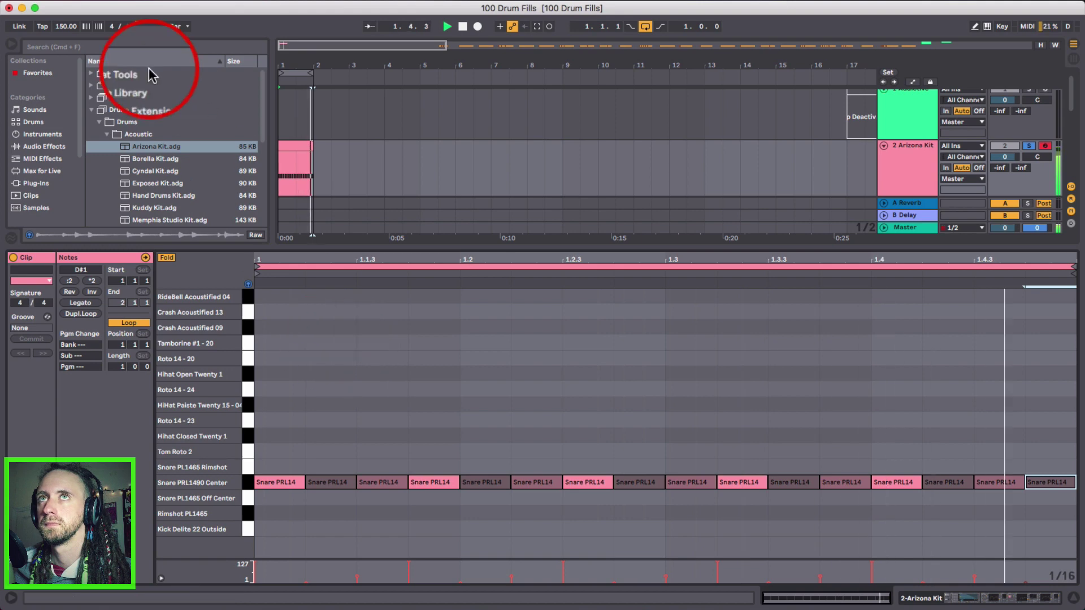
{"action": "left_click", "coordinate": [146, 28]}
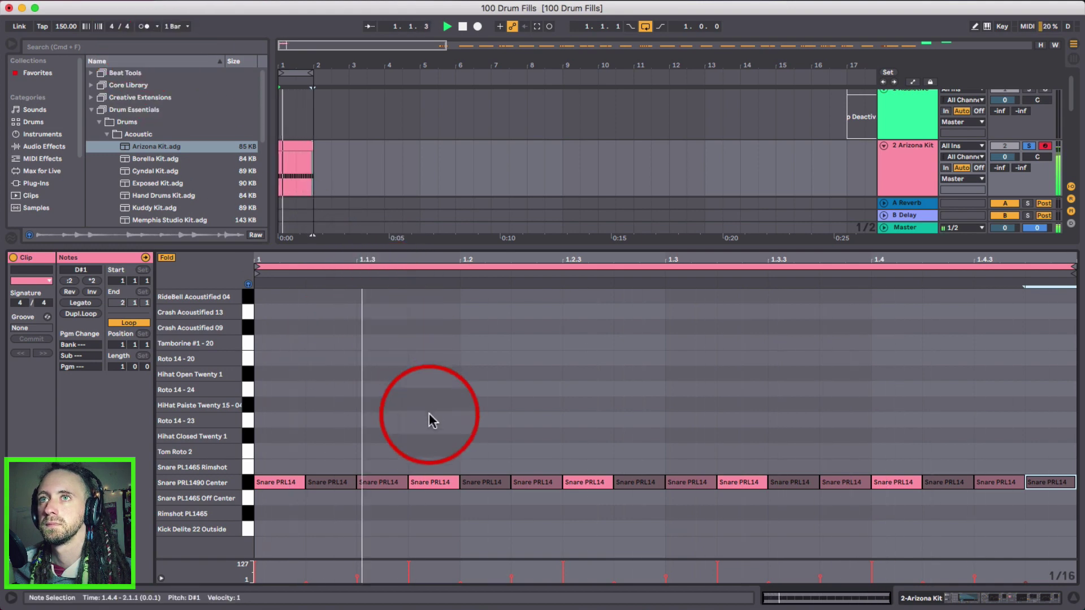
Move the second sixteenth note of the bar to Roto 14 - 23 and the third to Kick Delite 22 Outside
{"action": "key", "text": "space"}
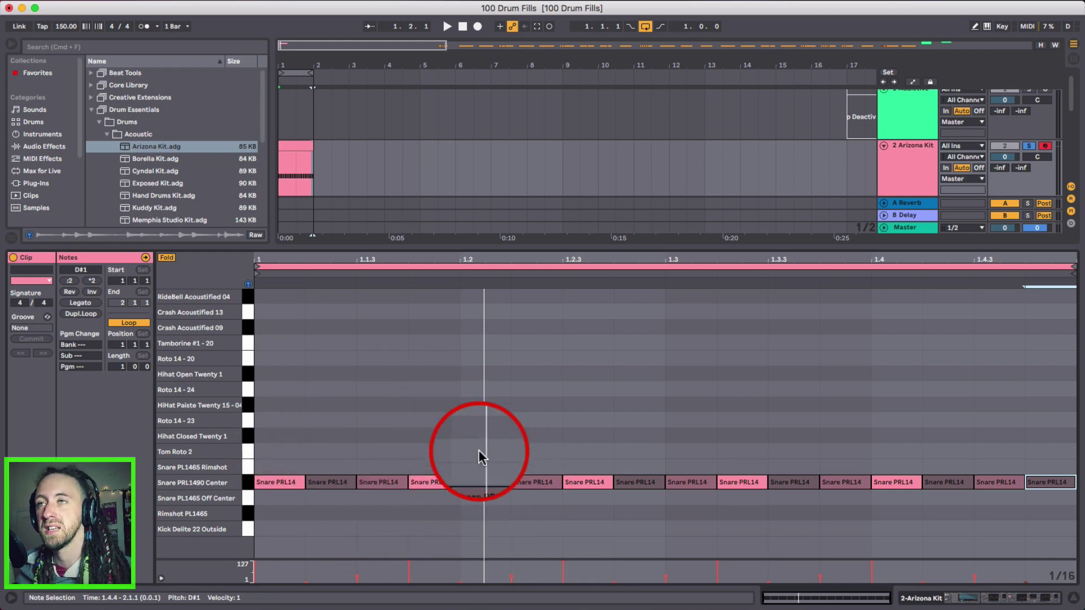
{"action": "left_click", "coordinate": [767, 373]}
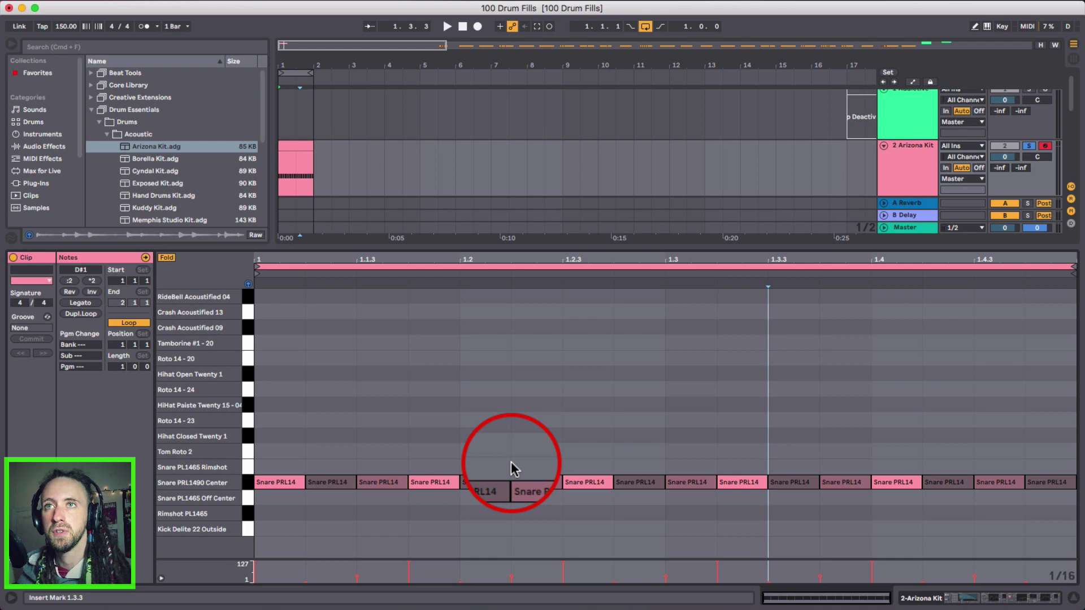
{"action": "left_click", "coordinate": [270, 475]}
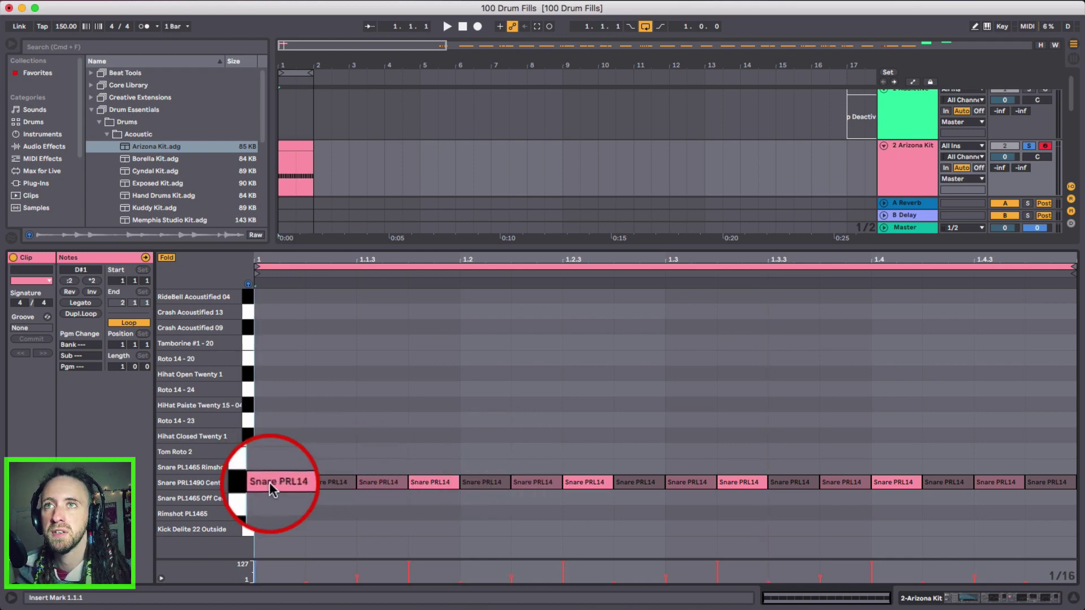
{"action": "left_click", "coordinate": [330, 483]}
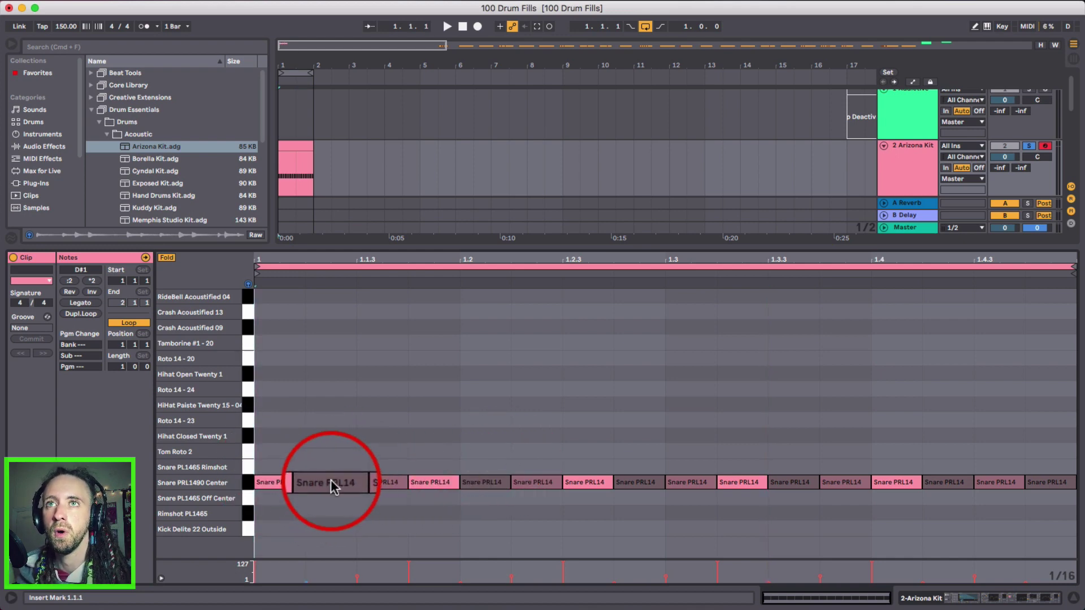
{"action": "left_click_drag", "start_coordinate": [331, 480], "coordinate": [357, 437]}
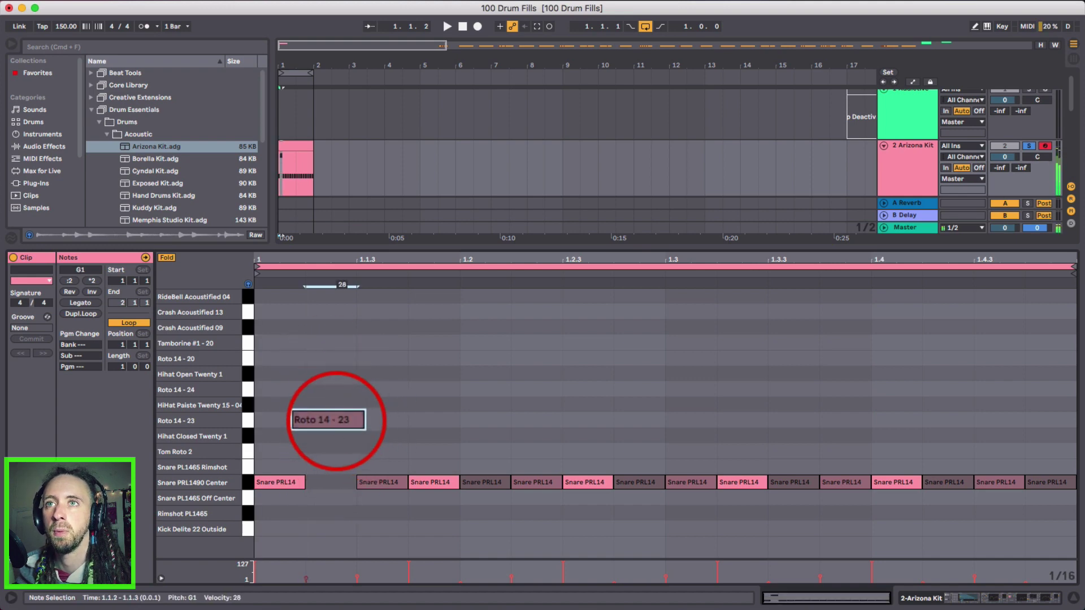
{"action": "left_click", "coordinate": [373, 483]}
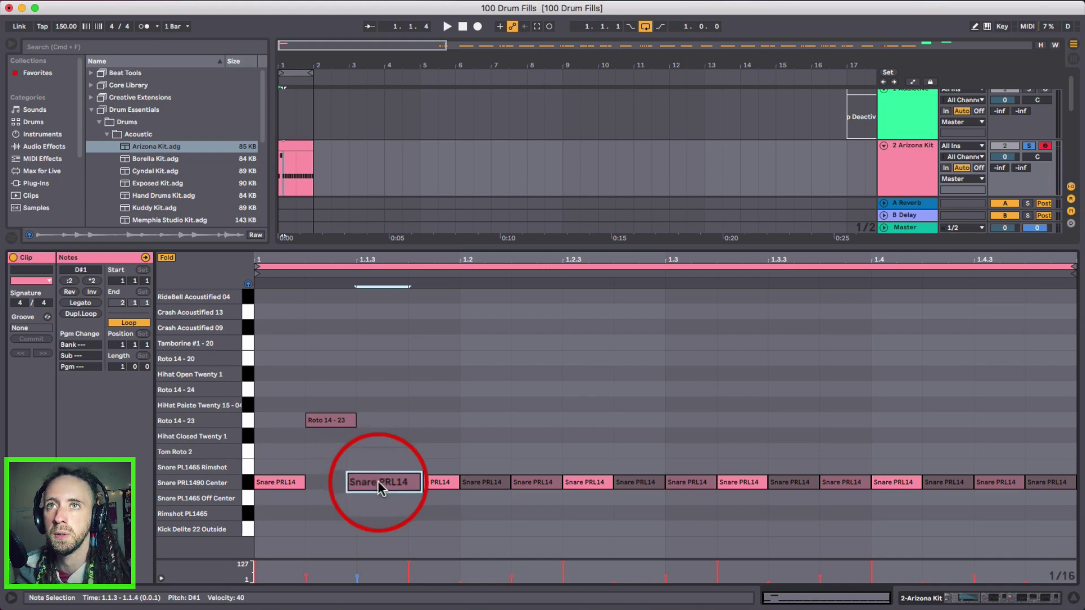
{"action": "left_click_drag", "start_coordinate": [379, 489], "coordinate": [395, 528]}
{"action": "key", "text": "space"}
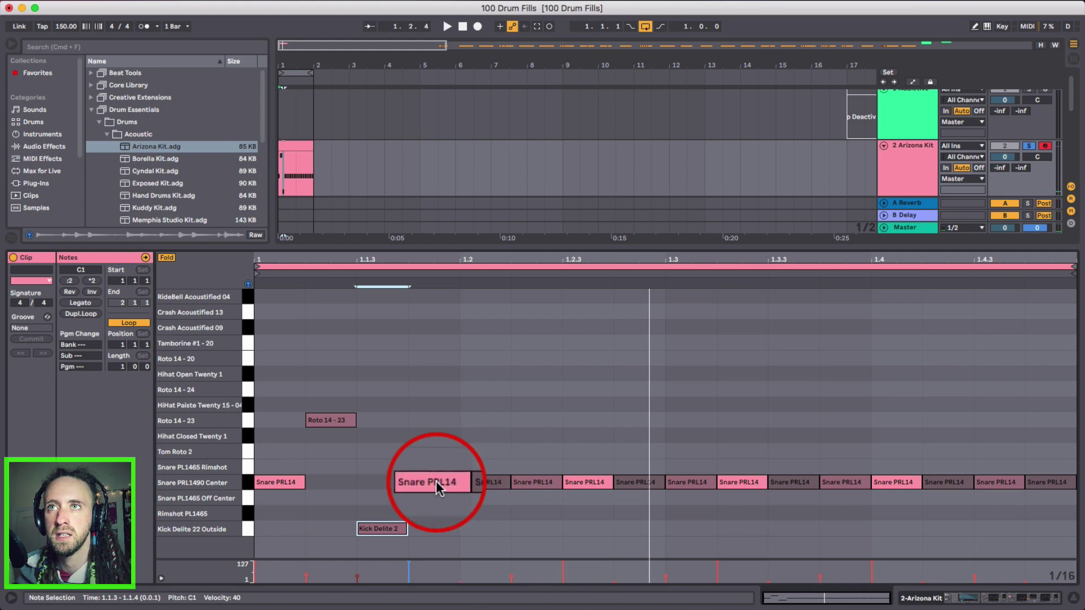
Move the fourth and fifth sixteenth notes from the snare to Roto 14 - 23, set the fifth's velocity to about 55, and play the bar
{"action": "left_click_drag", "start_coordinate": [436, 481], "coordinate": [439, 422]}
{"action": "left_click_drag", "start_coordinate": [485, 482], "coordinate": [434, 421]}
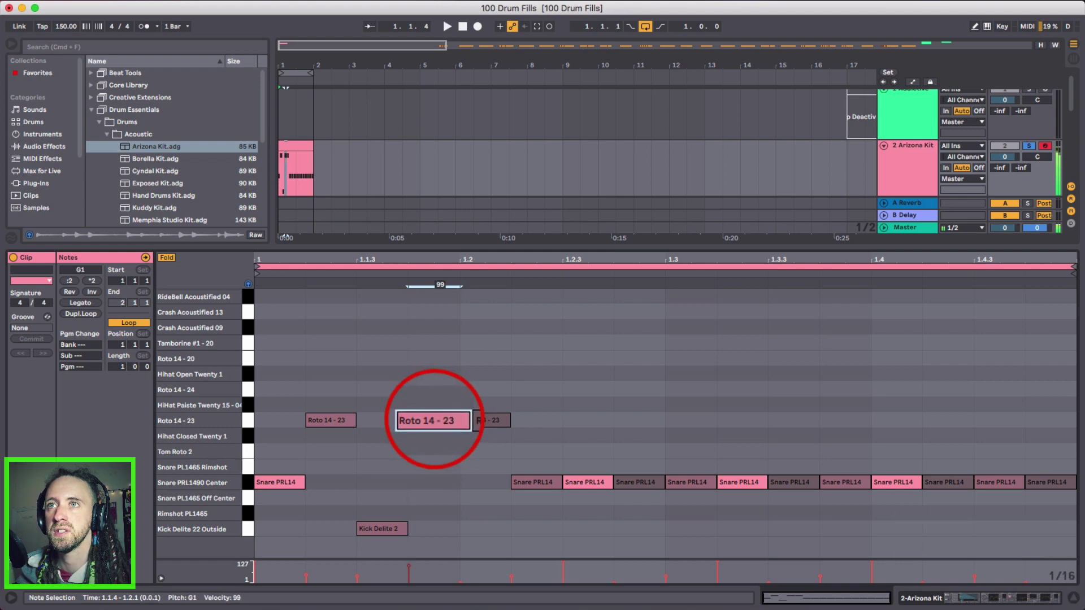
{"action": "left_click", "coordinate": [485, 420]}
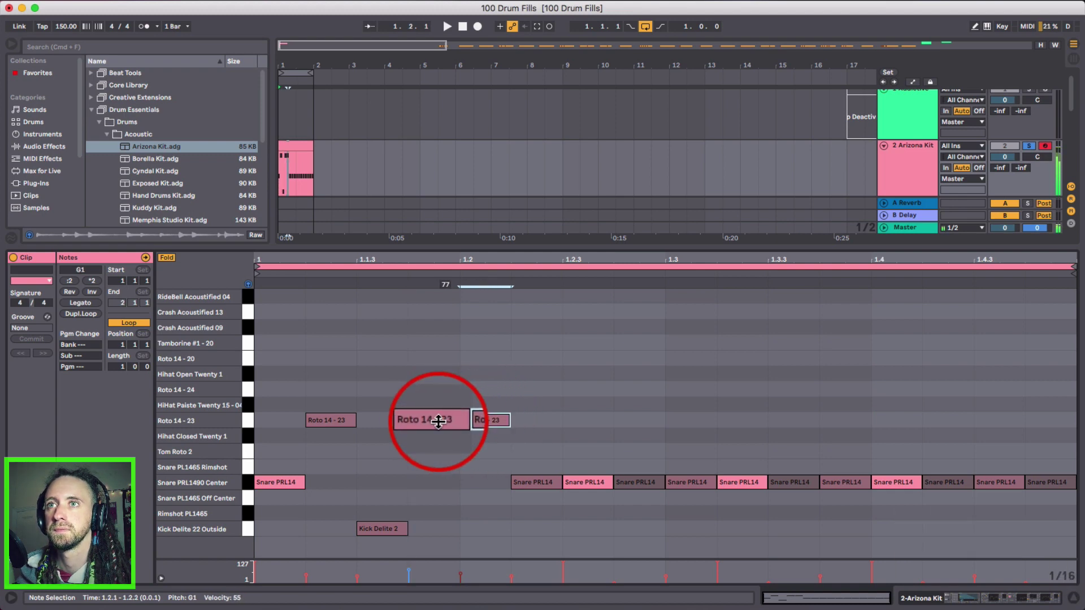
{"action": "left_click", "coordinate": [262, 423]}
{"action": "key", "text": "space"}
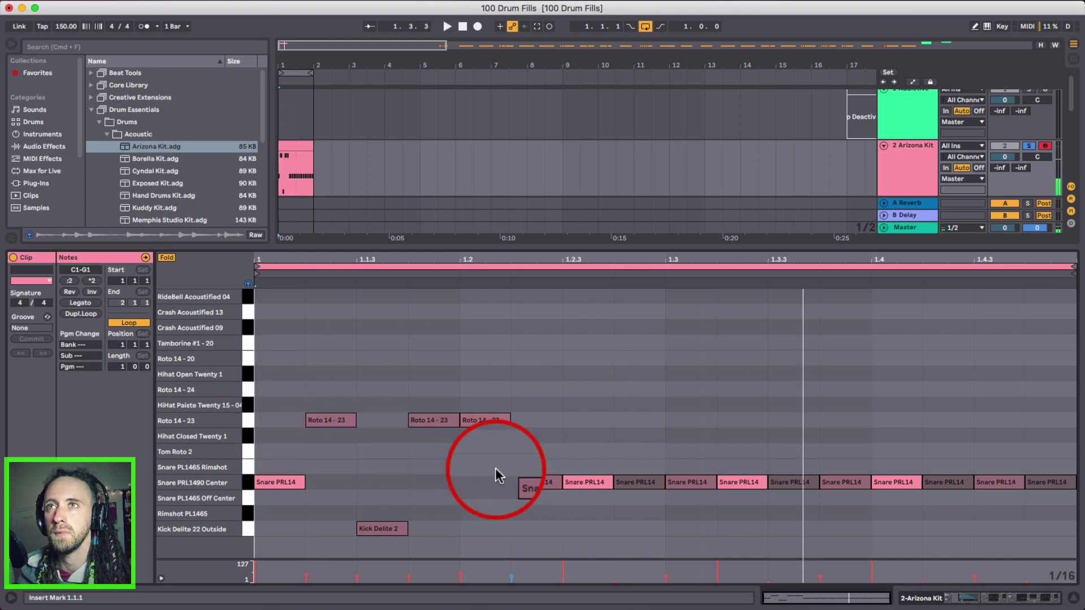
Return the fourth note to Snare PRL1490 Center at velocity 105 and move the sixth to Kick Delite 22 Outside at velocity 65
{"action": "left_click", "coordinate": [434, 420]}
{"action": "left_click_drag", "start_coordinate": [434, 423], "coordinate": [433, 481]}
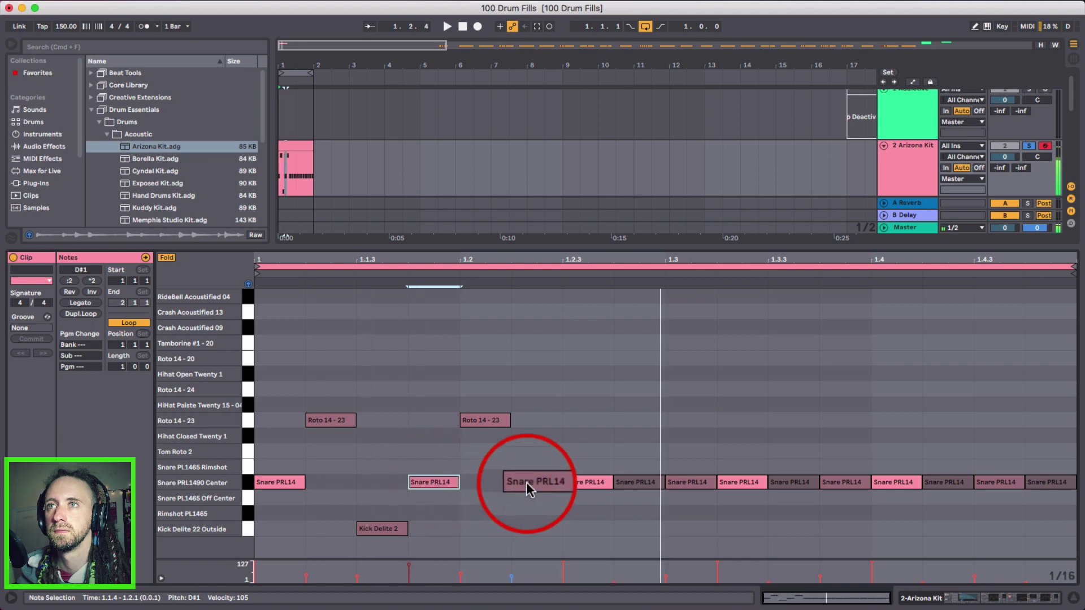
{"action": "left_click_drag", "start_coordinate": [527, 483], "coordinate": [534, 528]}
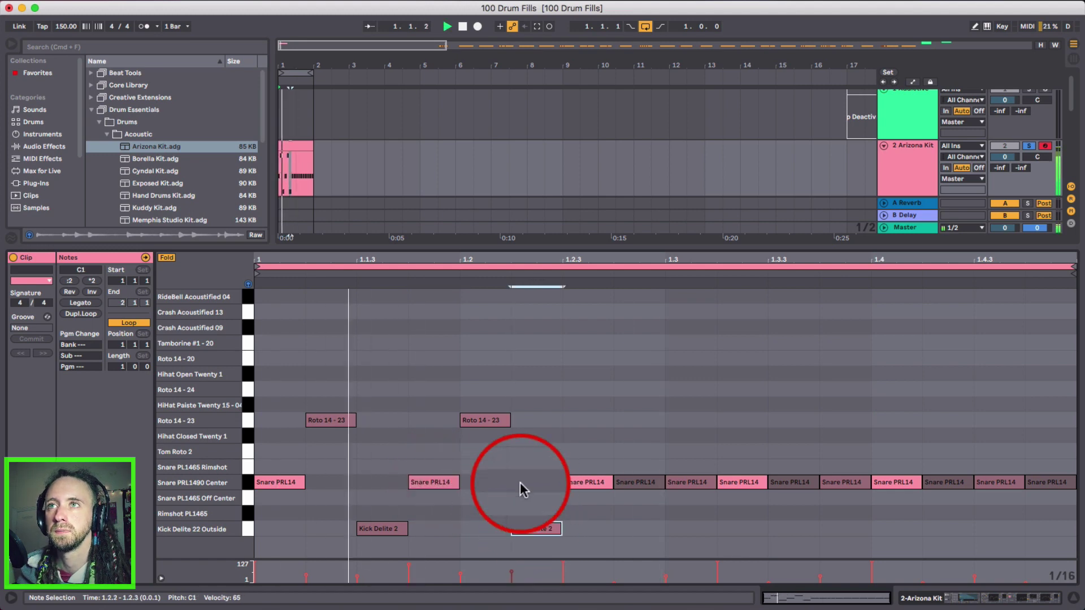
Move the seventh note to Roto 14 - 23, the eighth to Tom Roto 2 and the ninth to Kick Delite 22 Outside
{"action": "left_click", "coordinate": [596, 484]}
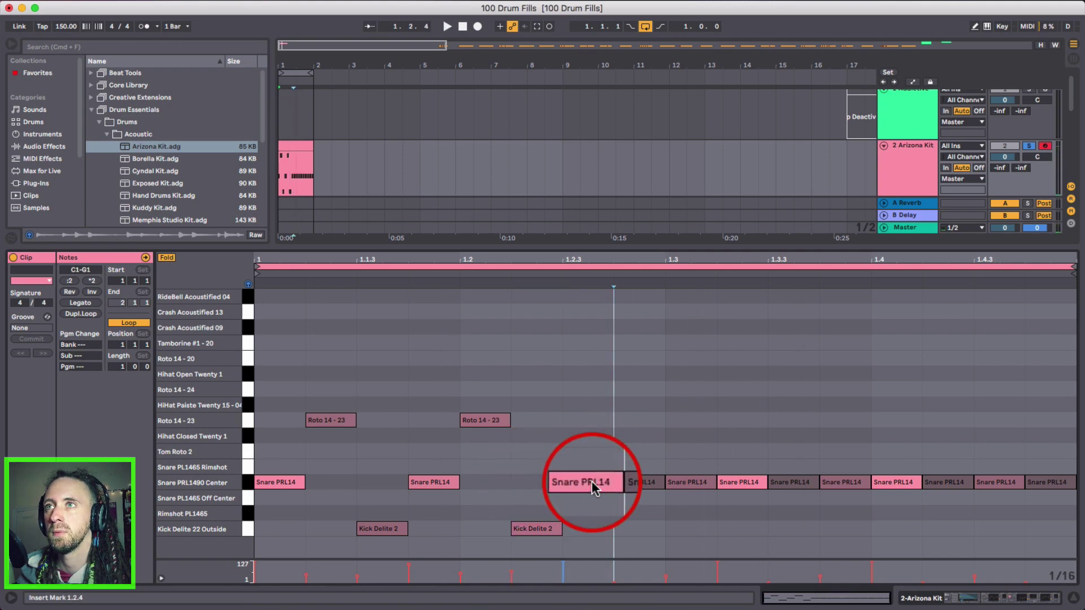
{"action": "left_click_drag", "start_coordinate": [593, 481], "coordinate": [593, 421]}
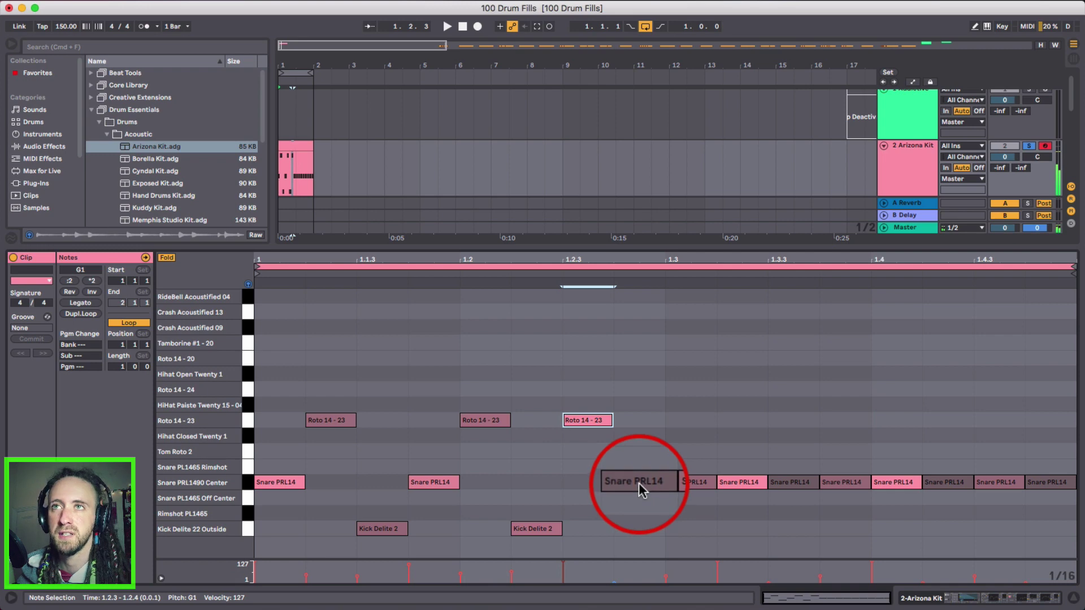
{"action": "left_click_drag", "start_coordinate": [638, 490], "coordinate": [638, 455]}
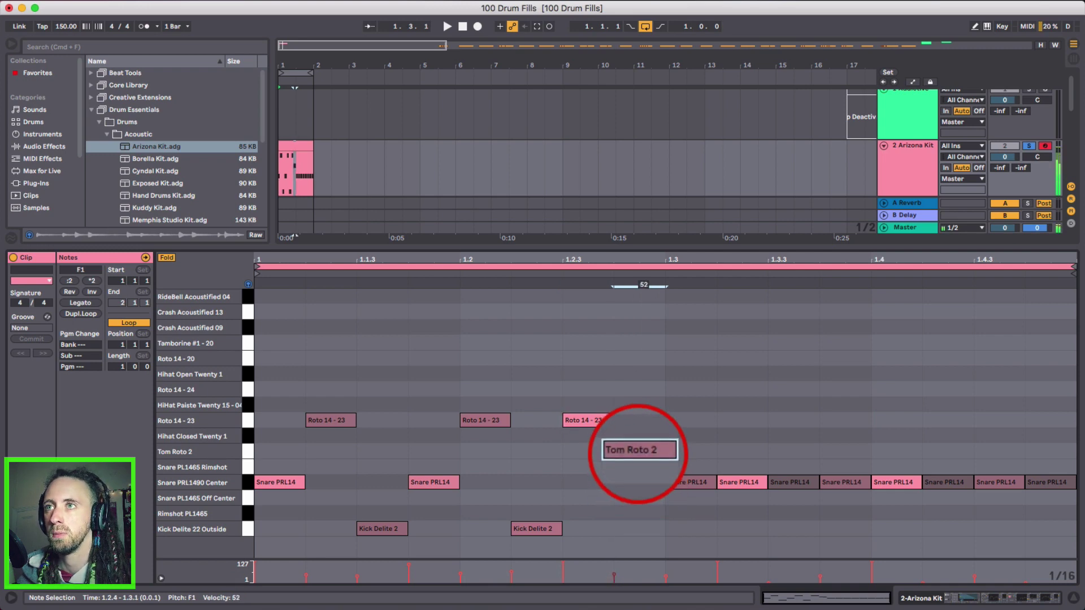
{"action": "left_click_drag", "start_coordinate": [691, 482], "coordinate": [685, 526]}
{"action": "key", "text": "space"}
Move the tenth and eleventh notes to Tom Roto 2 and the twelfth to Kick Delite 22 Outside, and play the bar
{"action": "left_click_drag", "start_coordinate": [752, 513], "coordinate": [863, 510]}
{"action": "key", "text": "space"}
{"action": "key", "text": "space"}
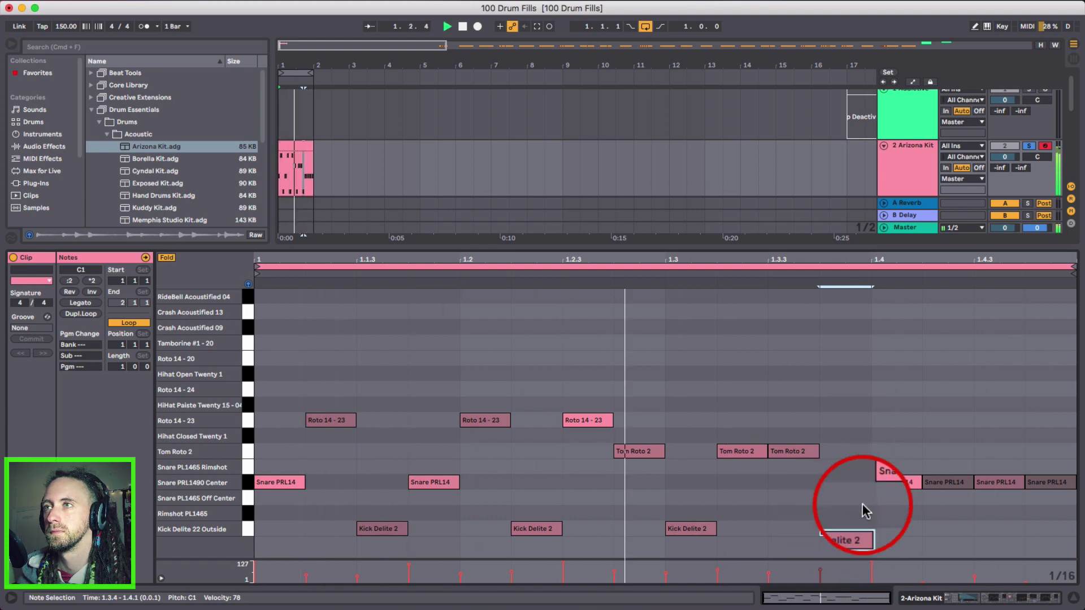
Delete the snare note at 1.4.2 and raise the last two snare velocities, setting the note at 1.4.3 to 57
{"action": "left_click", "coordinate": [944, 482]}
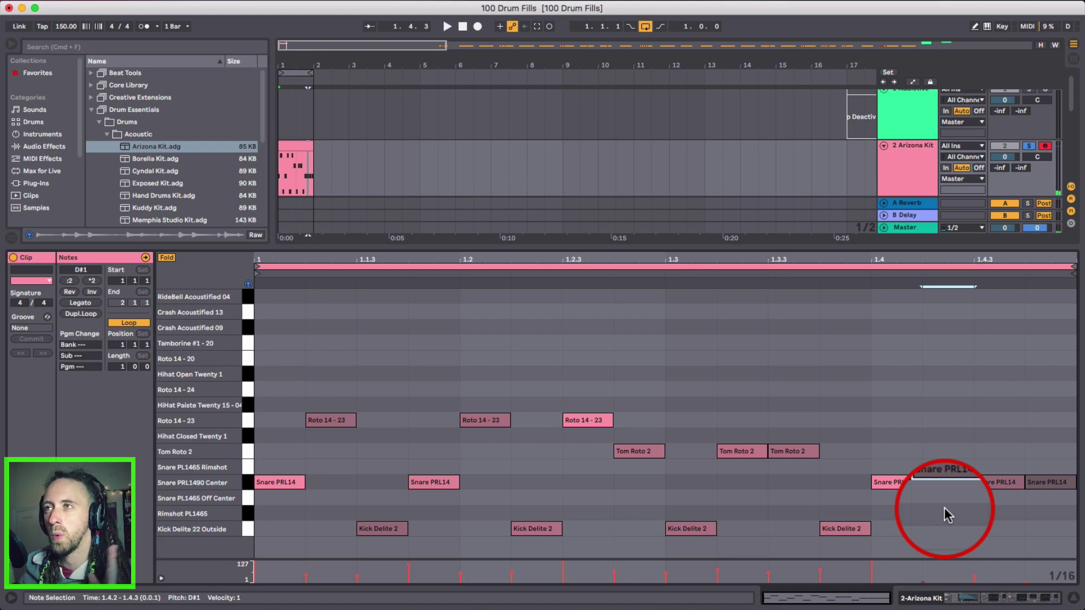
{"action": "key", "text": "Delete"}
{"action": "left_click", "coordinate": [952, 509]}
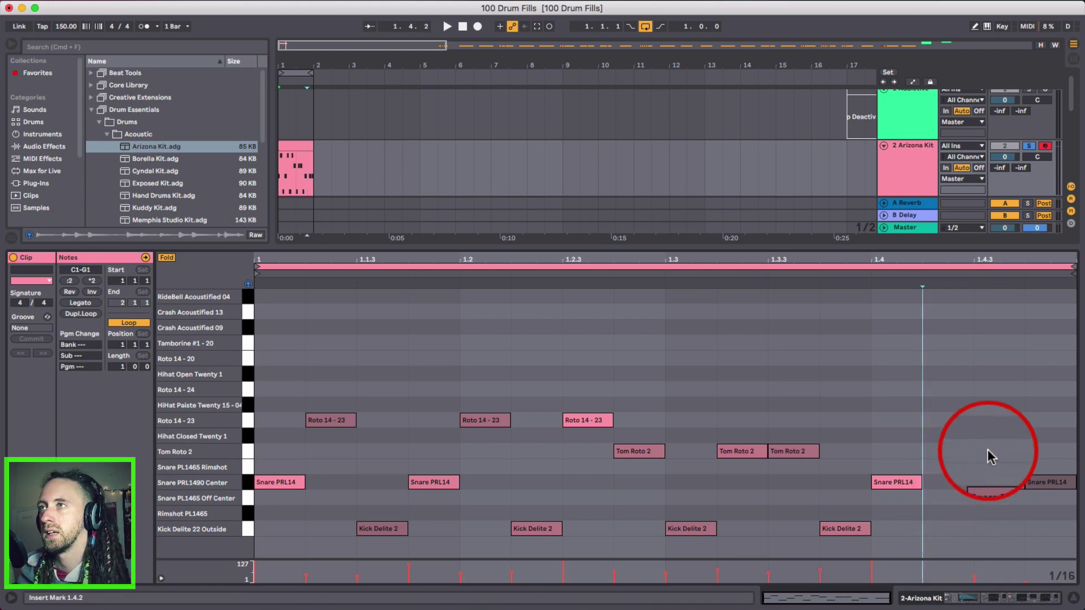
{"action": "left_click_drag", "start_coordinate": [959, 485], "coordinate": [1038, 484]}
{"action": "key", "text": "space"}
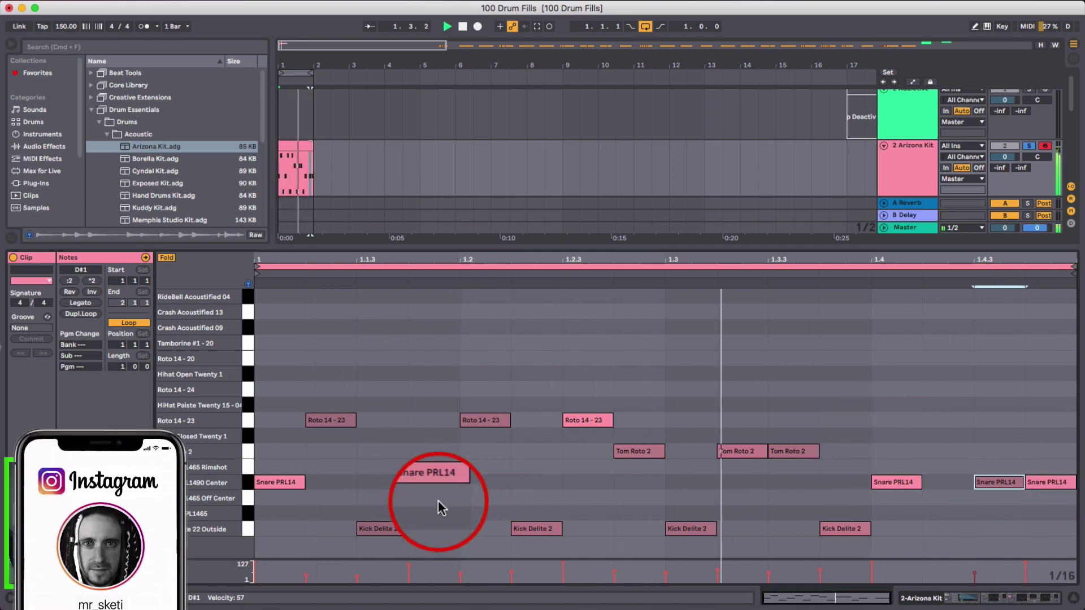
{"action": "key", "text": "space"}
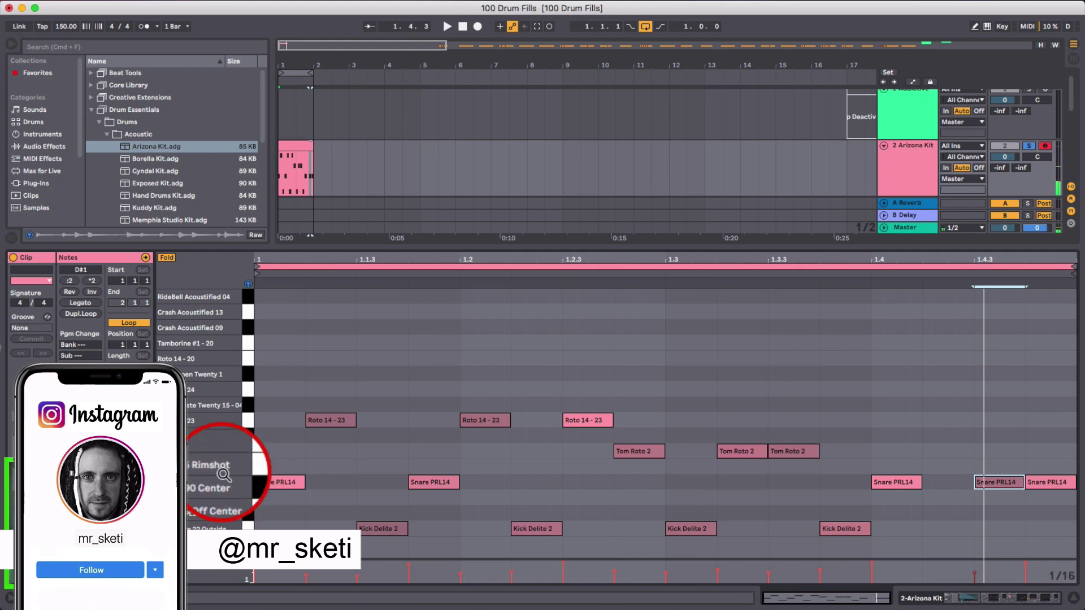
Audition the snare sounds and move all snare notes down to Snare PL1465 Off Center, playing back the result
{"action": "left_click", "coordinate": [248, 469]}
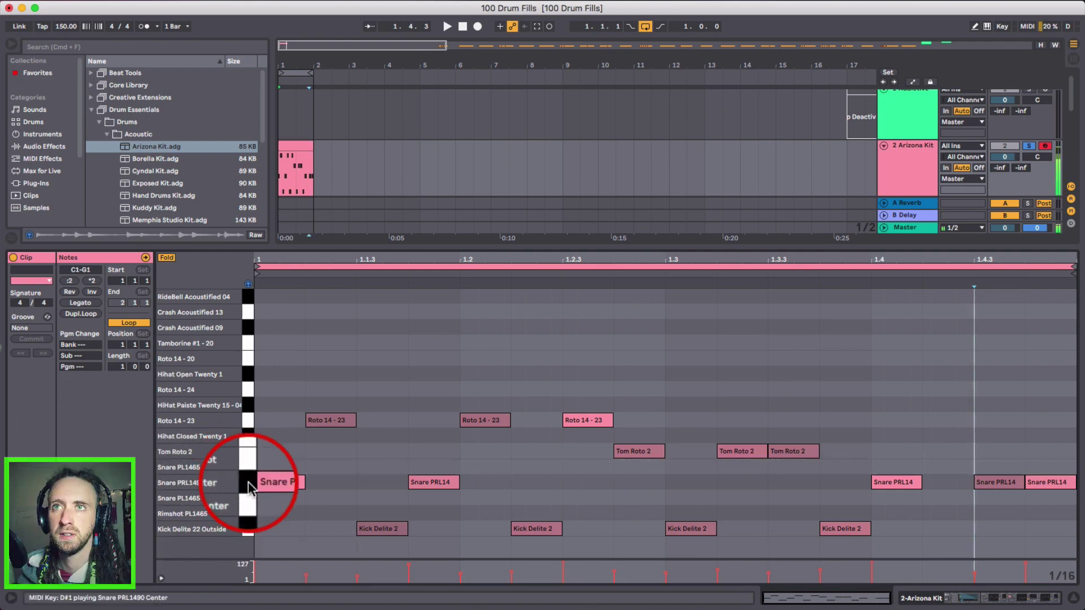
{"action": "left_click", "coordinate": [249, 500]}
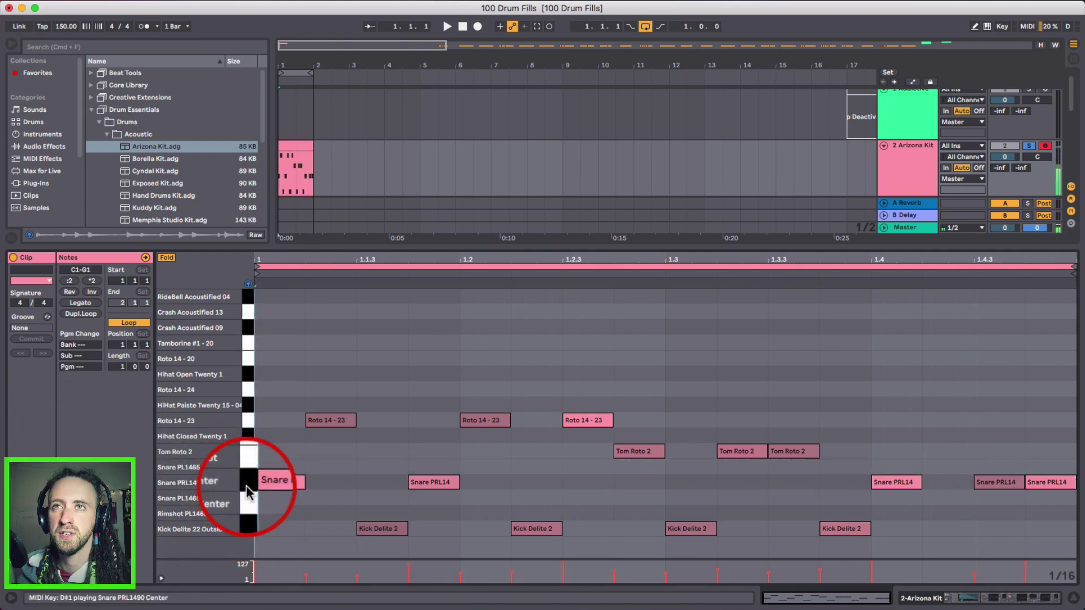
{"action": "left_click", "coordinate": [249, 483]}
{"action": "key", "text": "Down"}
{"action": "key", "text": "space"}
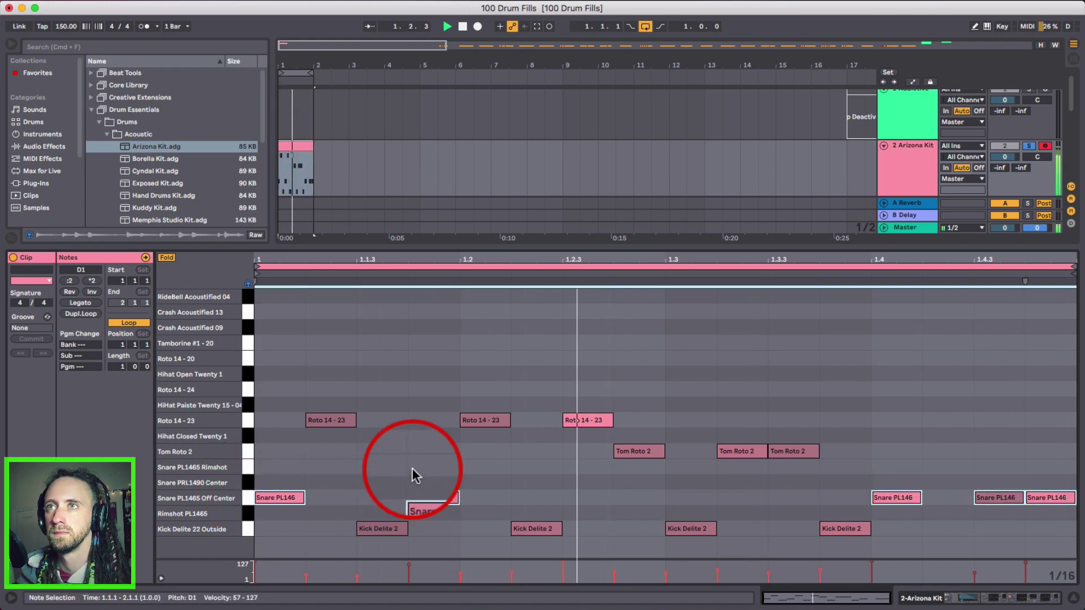
{"action": "key", "text": "space"}
Duplicate the one-bar drum clip into bar 2 and show all drum rows of the first clip by switching Fold off
{"action": "left_click", "coordinate": [464, 468]}
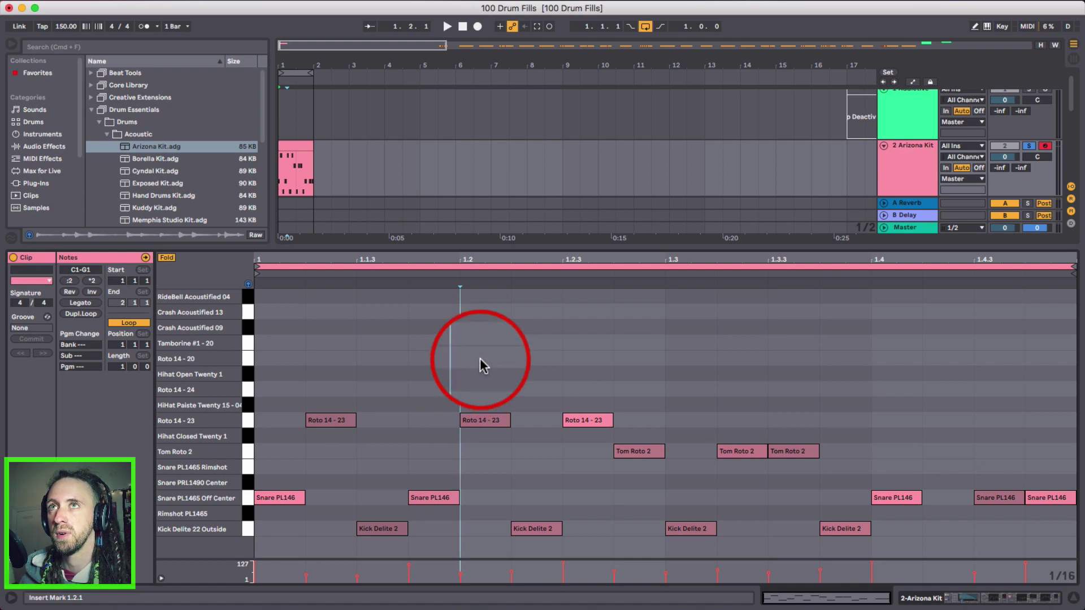
{"action": "key", "text": "super+d"}
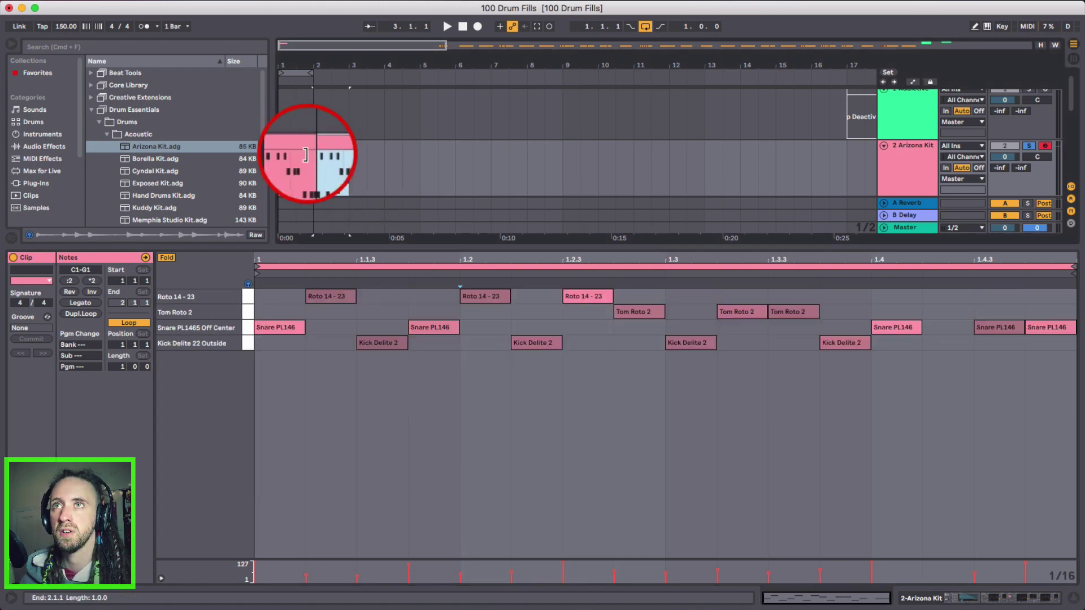
{"action": "left_click", "coordinate": [303, 157]}
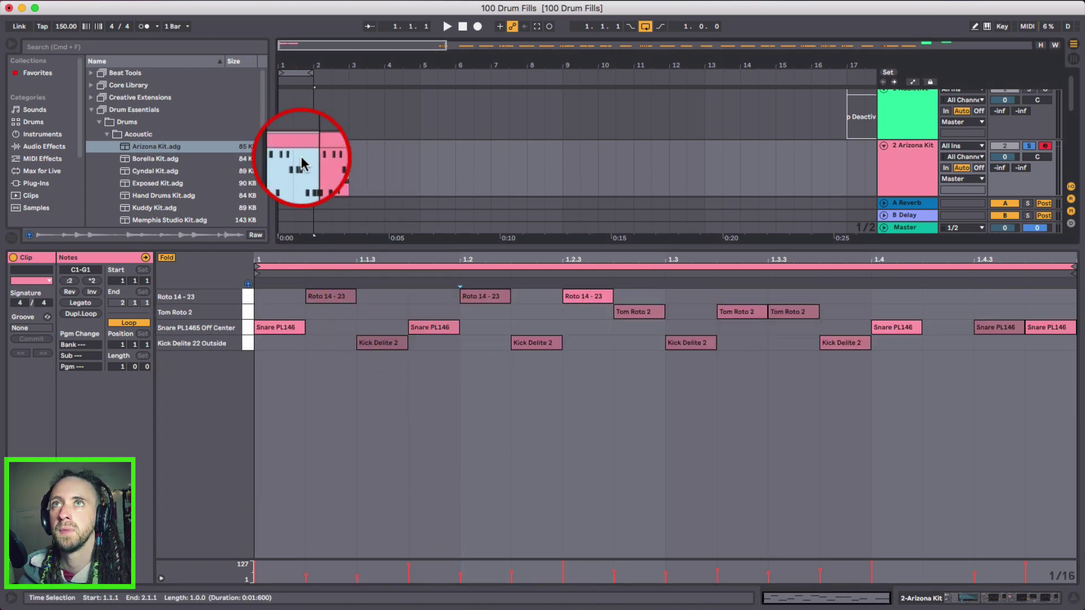
{"action": "left_click", "coordinate": [465, 349]}
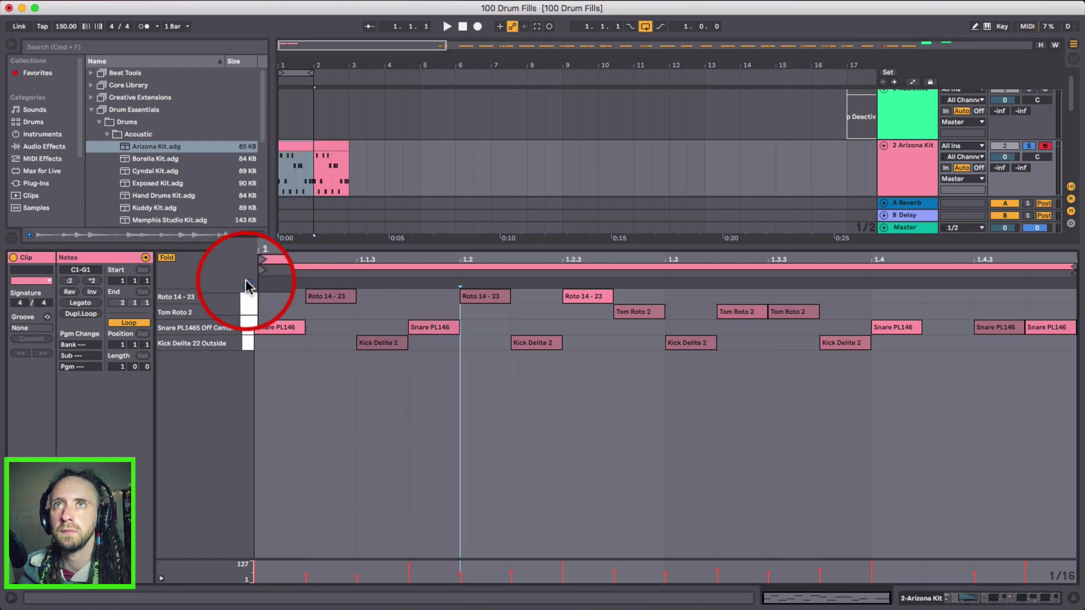
{"action": "left_click", "coordinate": [171, 258]}
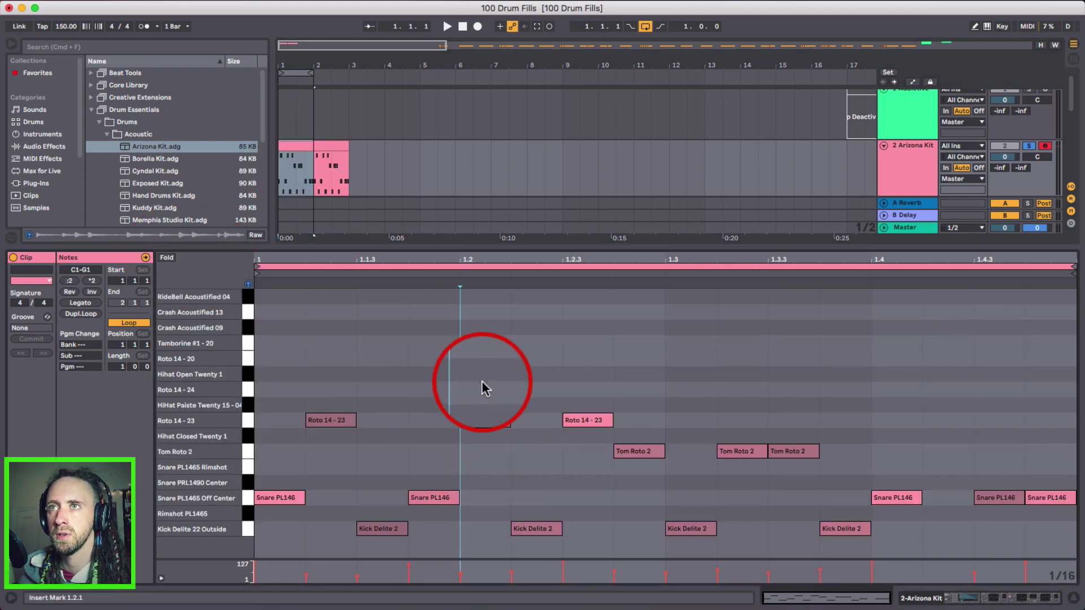
Delete the notes from 1.2.1 through 1.3.2 and duplicate the four notes of beat 1 into beat 2
{"action": "left_click_drag", "start_coordinate": [481, 372], "coordinate": [760, 559]}
{"action": "key", "text": "Delete"}
{"action": "left_click_drag", "start_coordinate": [456, 408], "coordinate": [277, 531]}
{"action": "key", "text": "super+d"}
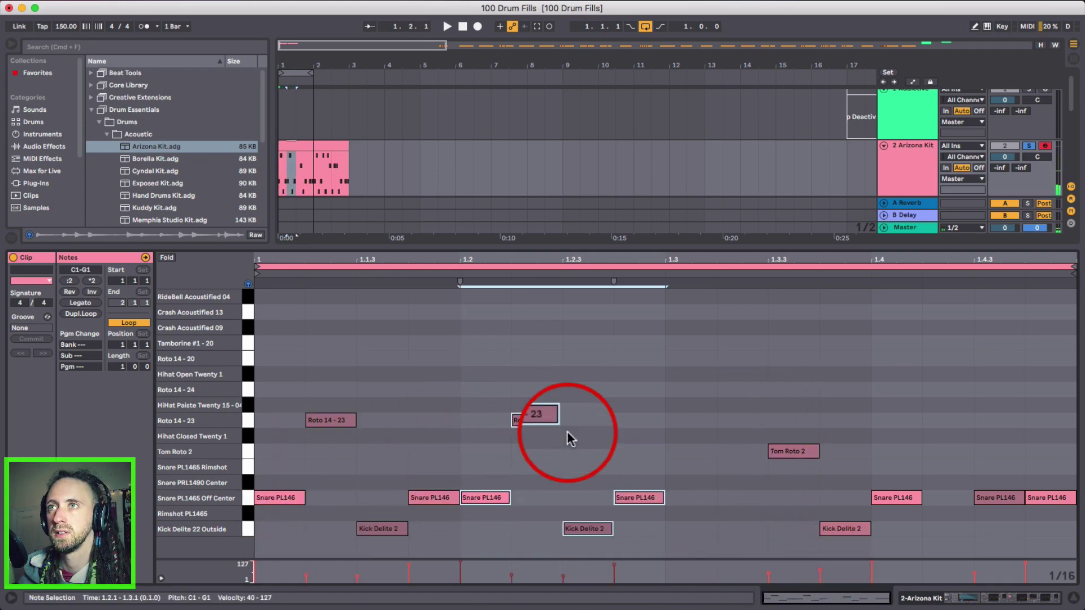
Move the Roto 14 - 23 note at 1.2.2 down to Tom Roto 2
{"action": "left_click", "coordinate": [525, 422]}
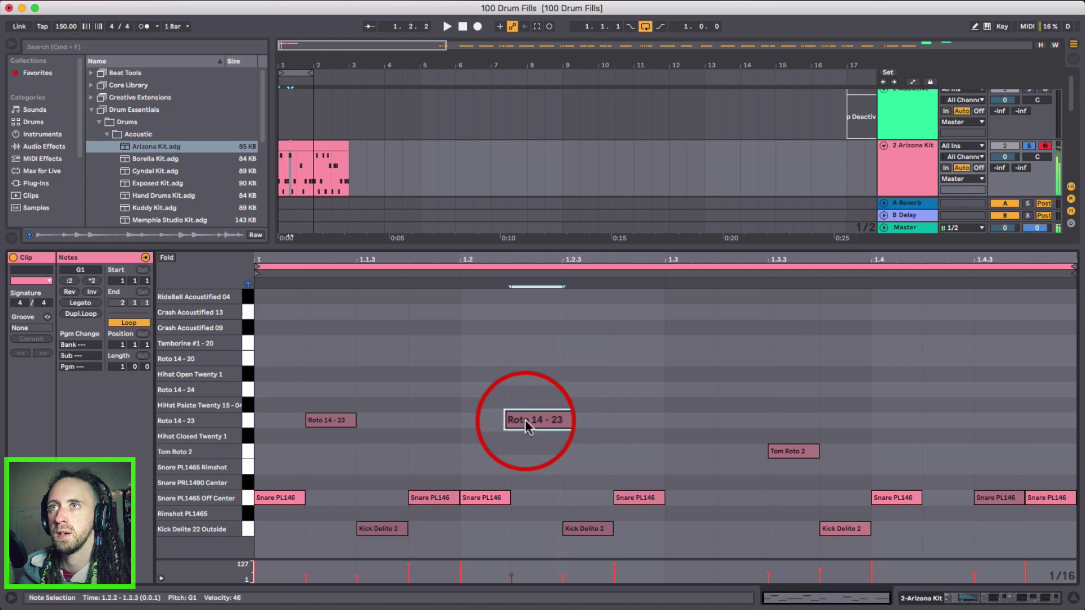
{"action": "left_click_drag", "start_coordinate": [524, 421], "coordinate": [527, 455]}
{"action": "key", "text": "space"}
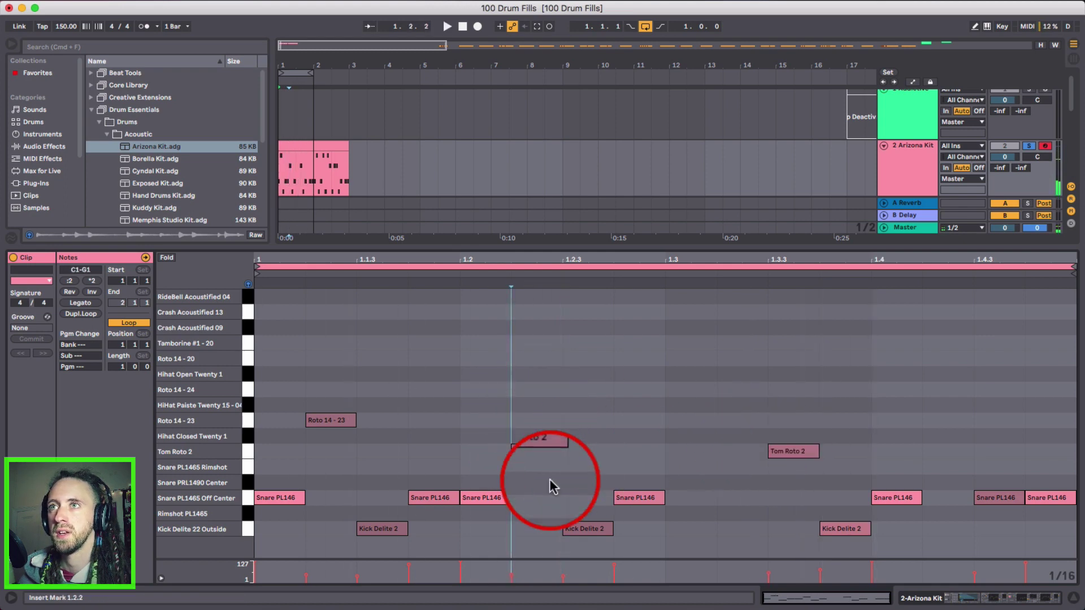
Fill beat 3 with a Roto 14 - 23 note at 1.3.1 and a Snare PL1465 Off Center note at 1.3.2, and play the bar
{"action": "left_click_drag", "start_coordinate": [538, 451], "coordinate": [735, 496]}
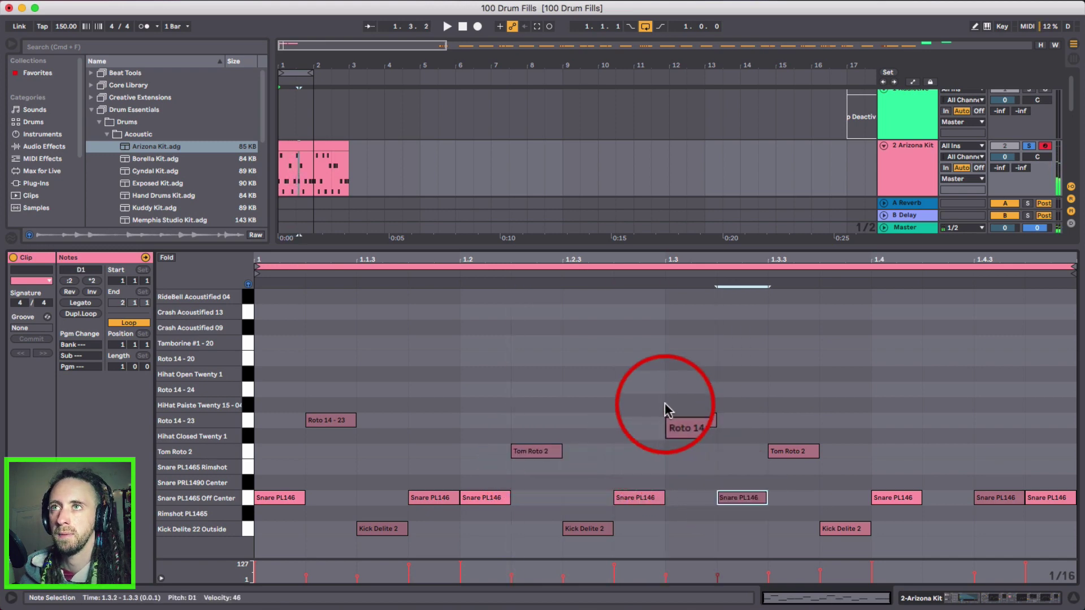
{"action": "left_click", "coordinate": [521, 353]}
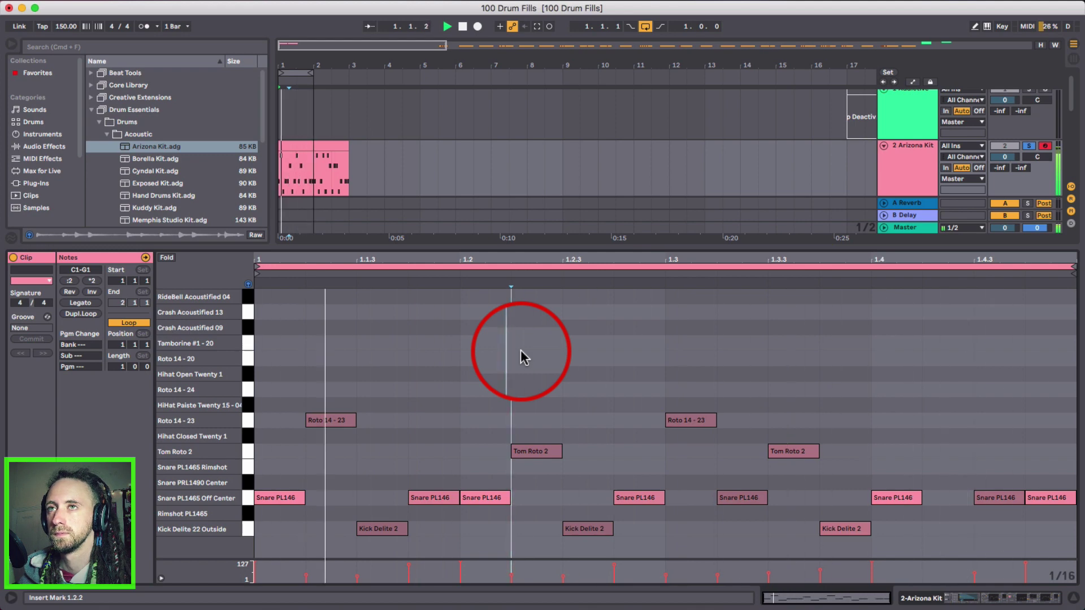
{"action": "key", "text": "space"}
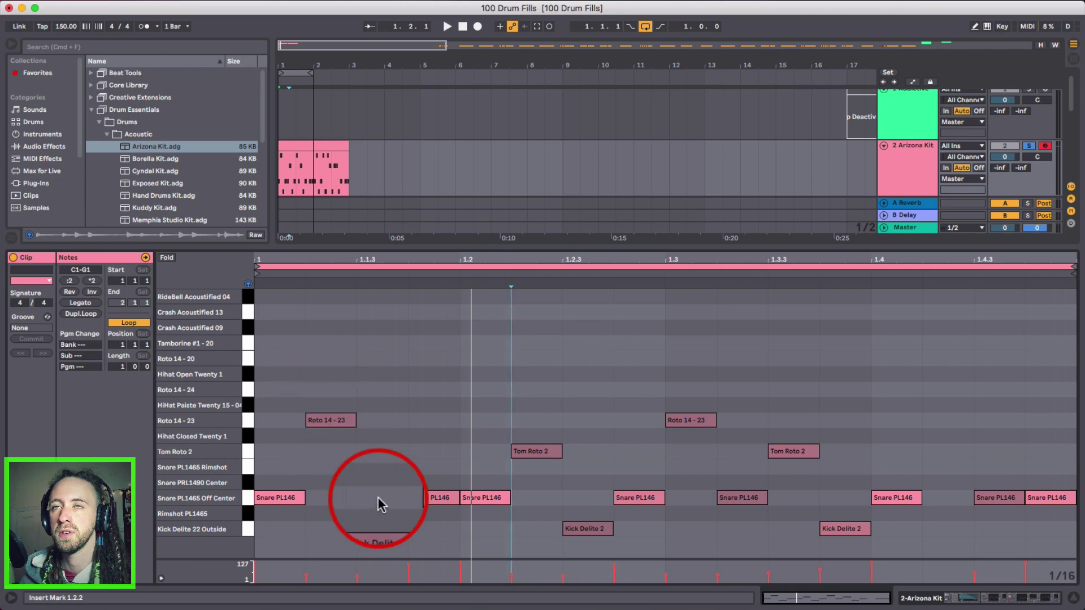
Remove the Roto 14 - 23 note at 1.1.2
{"action": "left_click", "coordinate": [339, 421]}
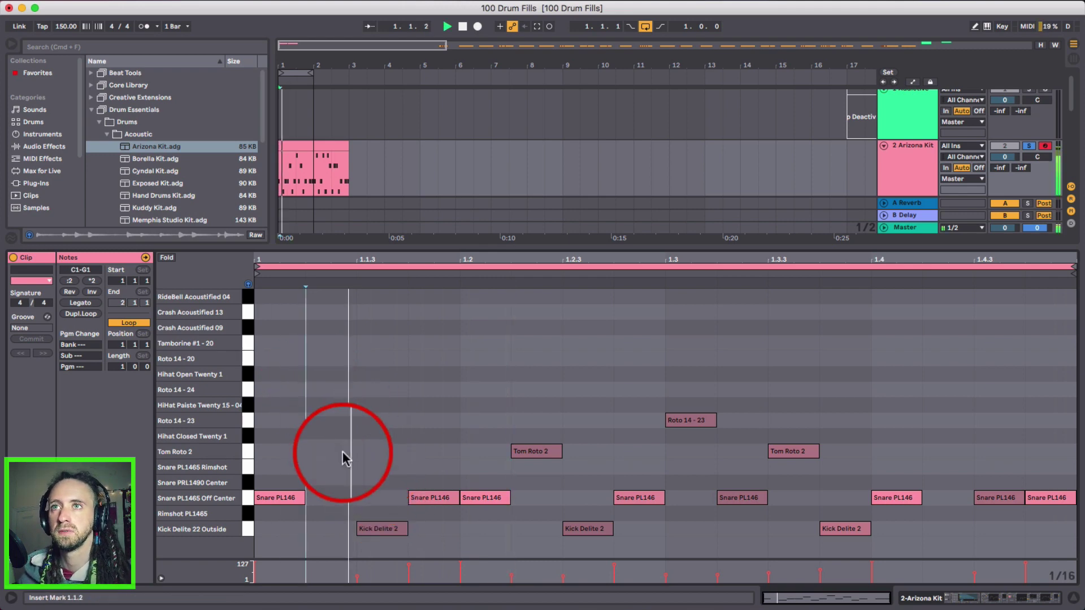
Remove the Kick Delite 22 Outside note at 1.2.3 and play the bar to hear the fill
{"action": "left_click_drag", "start_coordinate": [480, 498], "coordinate": [490, 471]}
{"action": "key", "text": "space"}
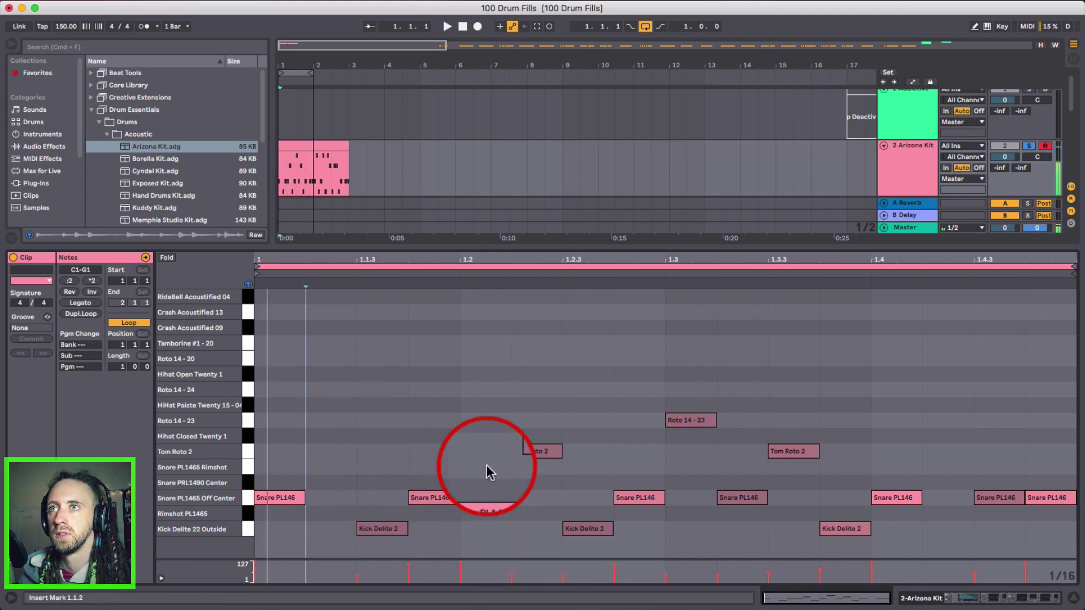
{"action": "left_click", "coordinate": [585, 529]}
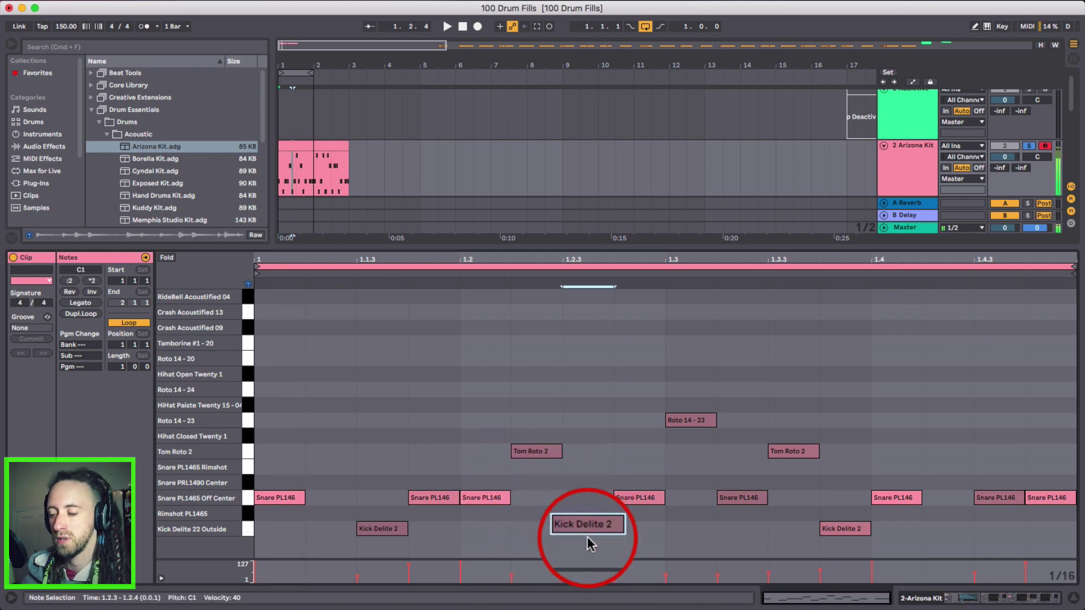
{"action": "double_click", "coordinate": [587, 538]}
{"action": "key", "text": "space"}
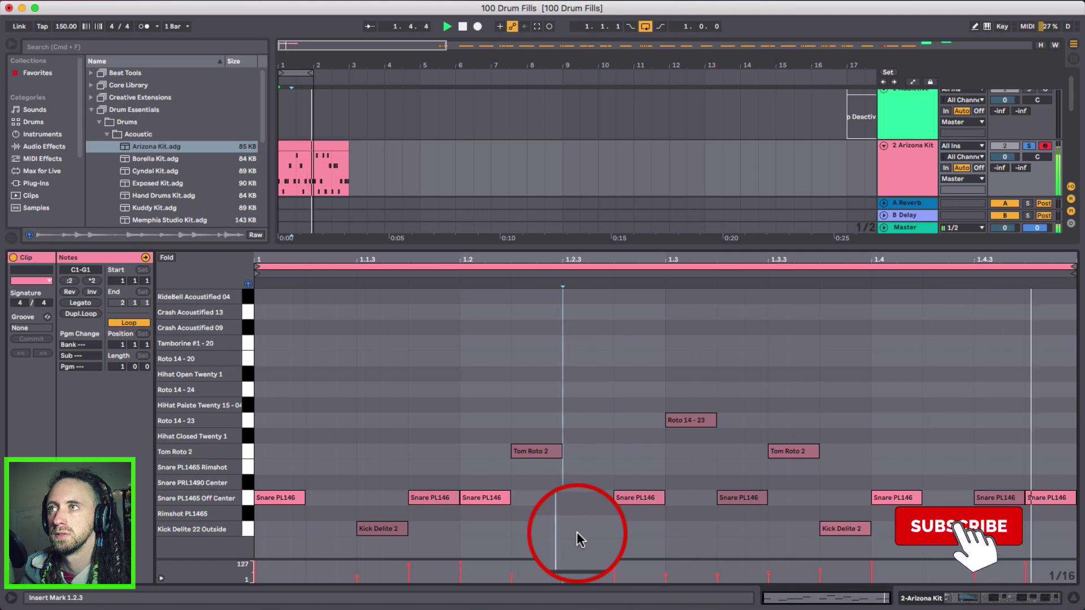
{"action": "key", "text": "space"}
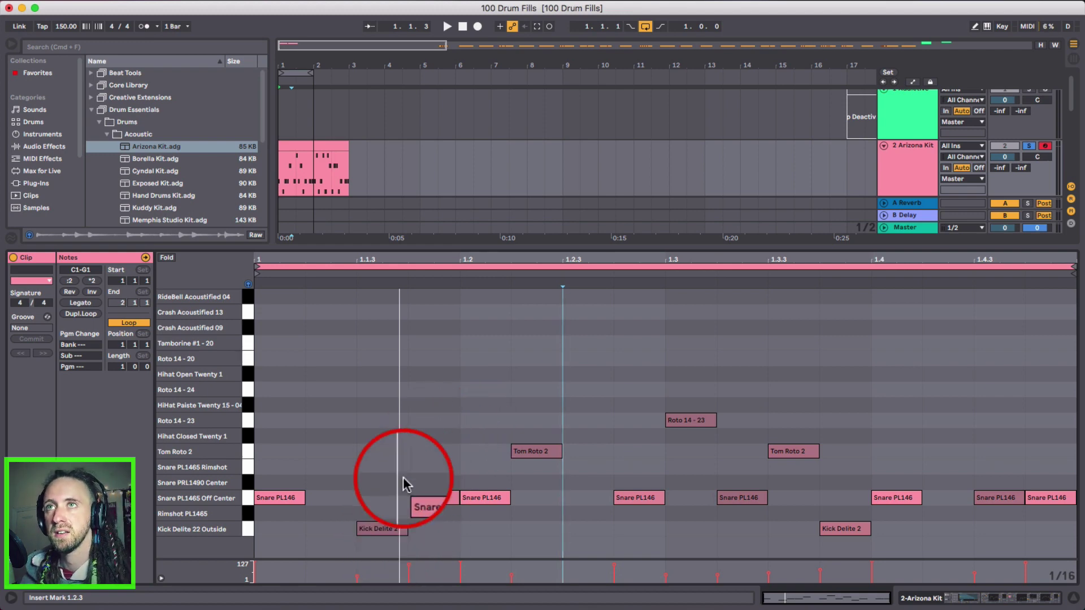
Add a Hihat Open Twenty 1 note at 1.1.1 by copying the snare note there, keeping the snare in place
{"action": "left_click", "coordinate": [425, 402]}
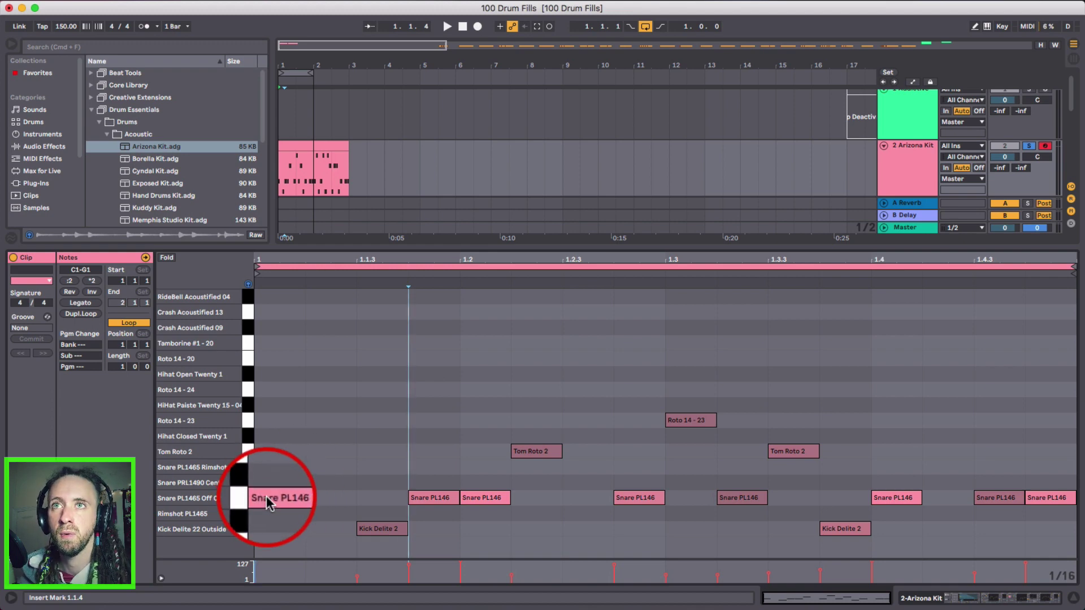
{"action": "left_click_drag", "start_coordinate": [266, 496], "coordinate": [272, 372]}
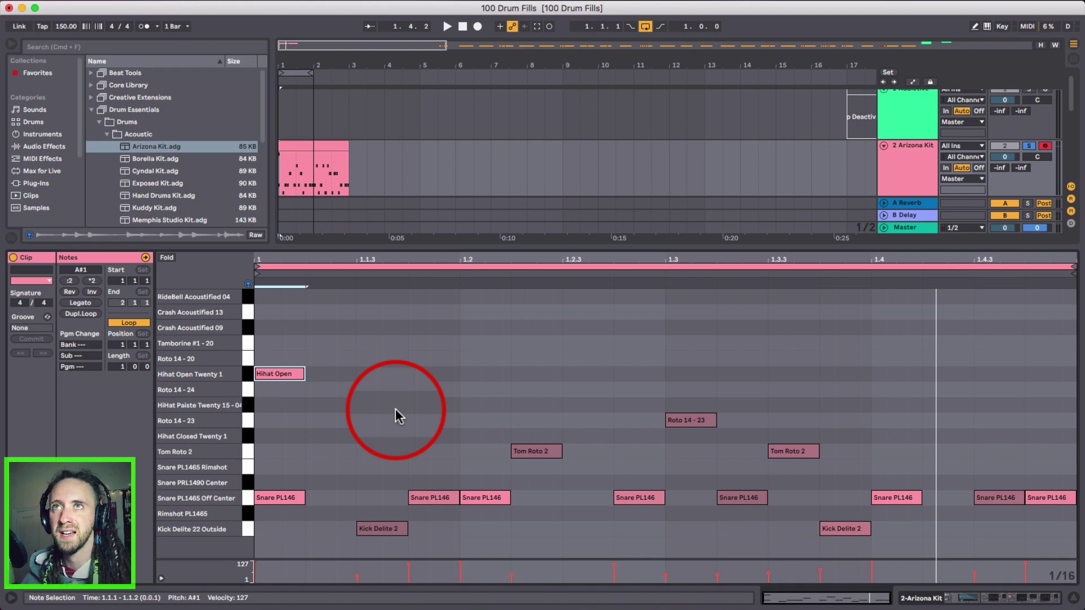
Hide the clip's note editor, then loop the two Arizona Kit clips from 1.1.1 for two bars and play them together
{"action": "left_click", "coordinate": [1073, 598]}
{"action": "left_click_drag", "start_coordinate": [296, 169], "coordinate": [328, 149]}
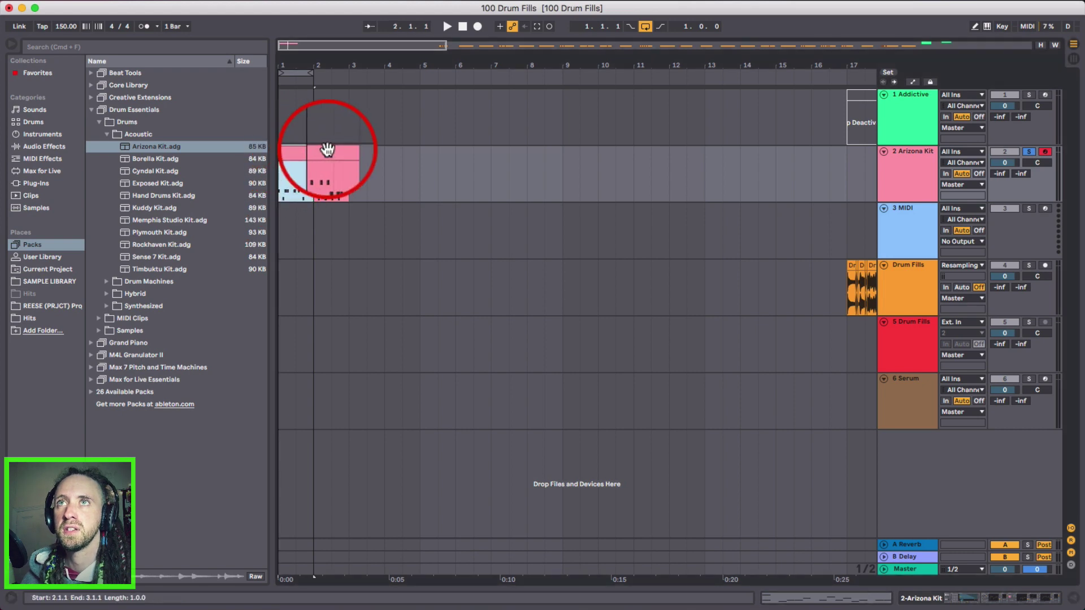
{"action": "key", "text": "super+l"}
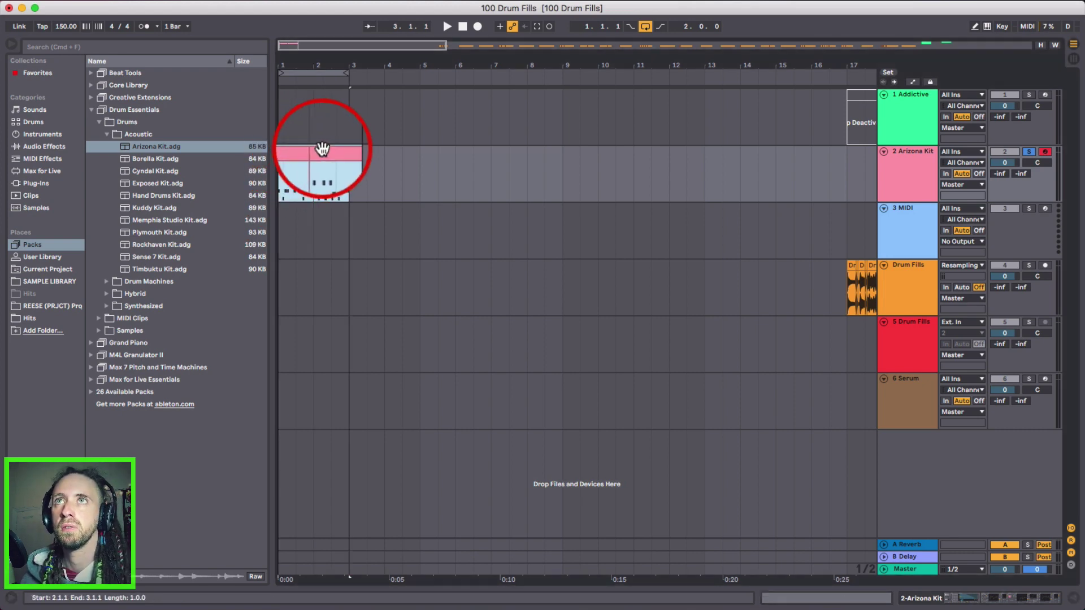
{"action": "left_click_drag", "start_coordinate": [291, 60], "coordinate": [316, 145]}
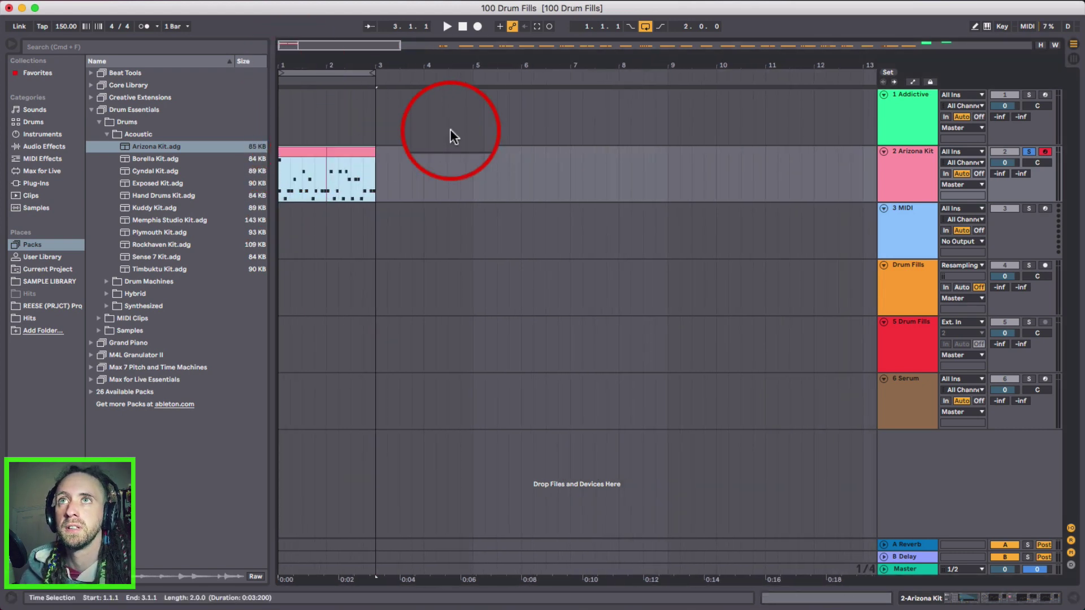
{"action": "key", "text": "space"}
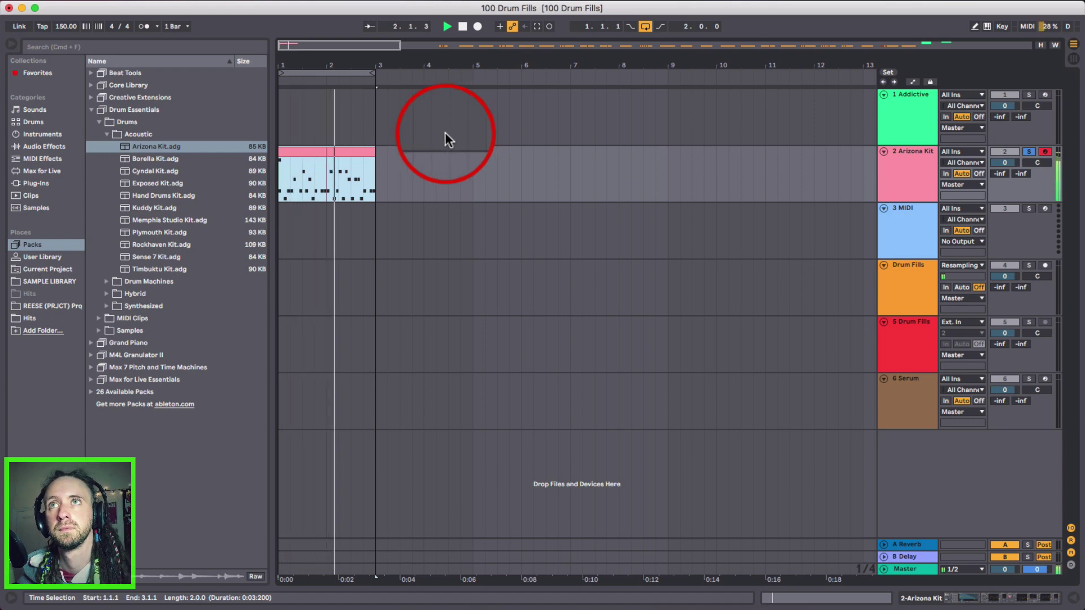